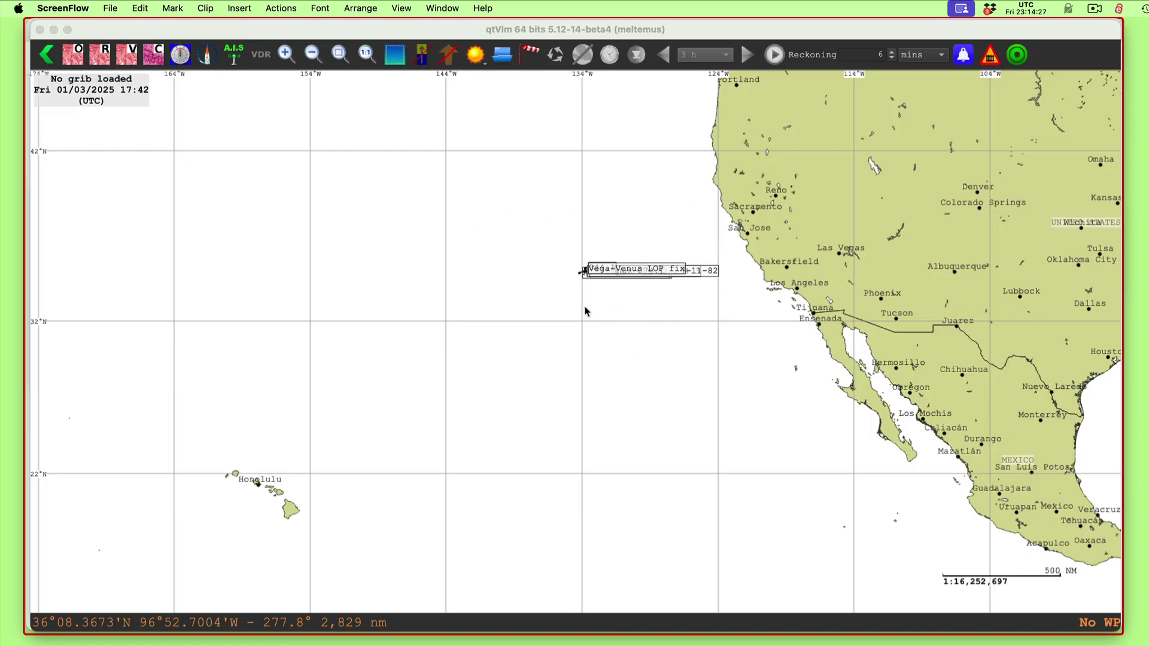
Leave the qtVlm chart with the Vega-Venus fix for Chrome's Hawaii by Sextant page.
{"action": "left_click", "coordinate": [433, 310]}
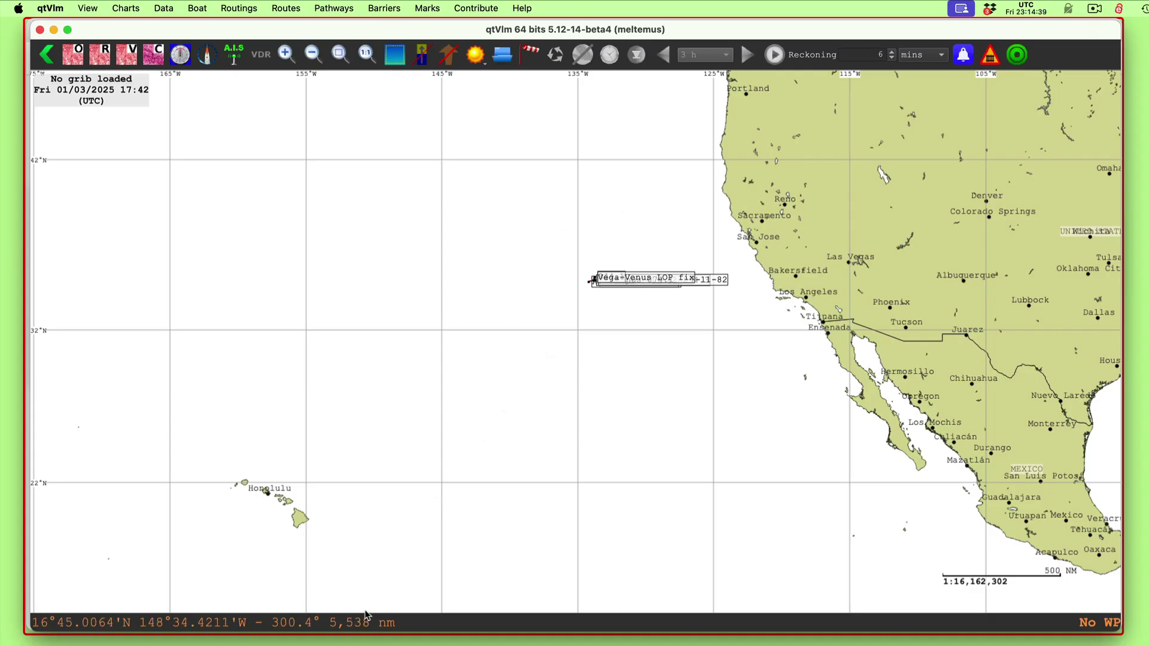
{"action": "key", "text": "super+Tab"}
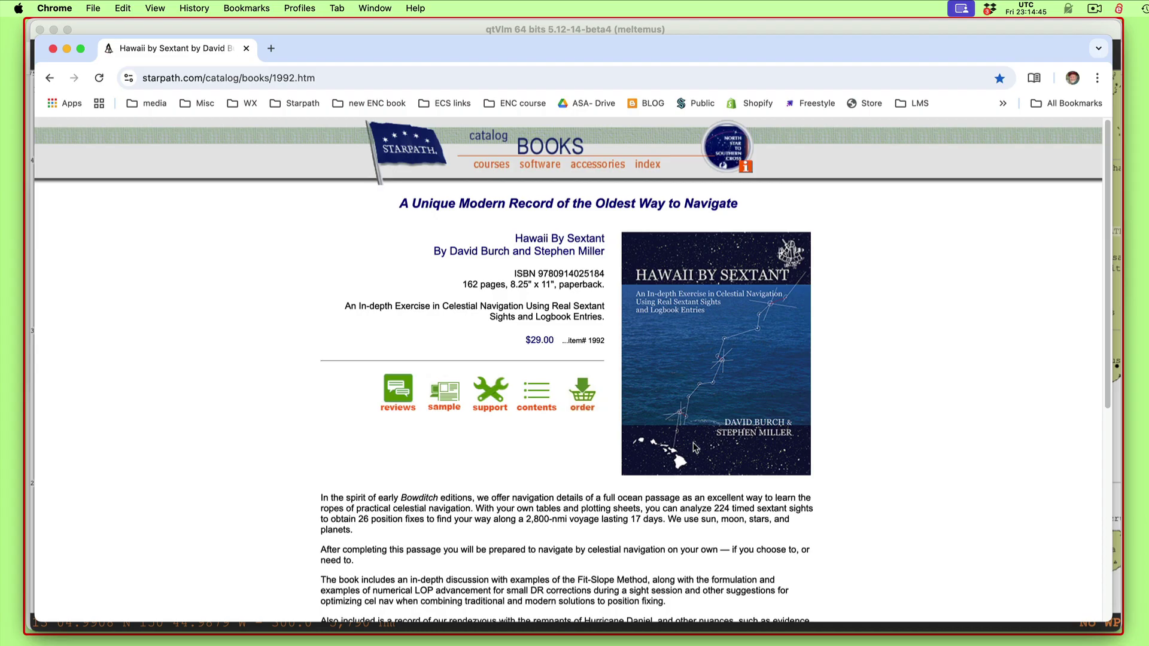
Scroll the Hawaii by Sextant page, shift the browser left, then hide it to reveal the chart.
{"action": "scroll", "coordinate": [694, 448], "scroll_direction": "down", "scroll_amount": 3}
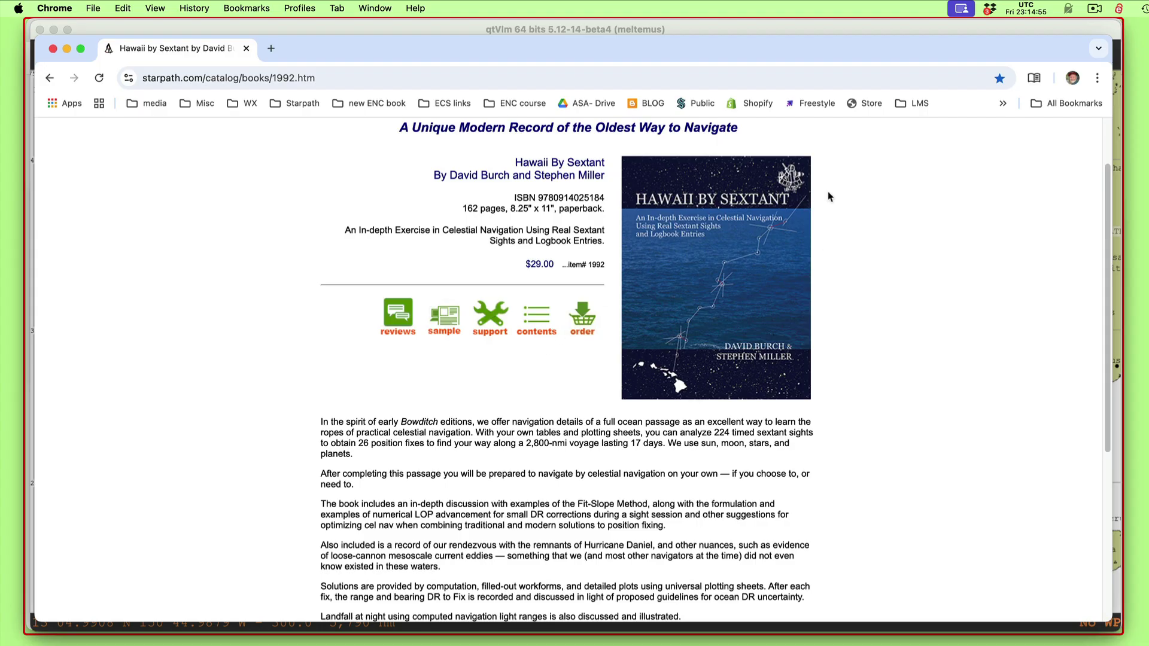
{"action": "scroll", "coordinate": [554, 491], "scroll_direction": "down", "scroll_amount": 1}
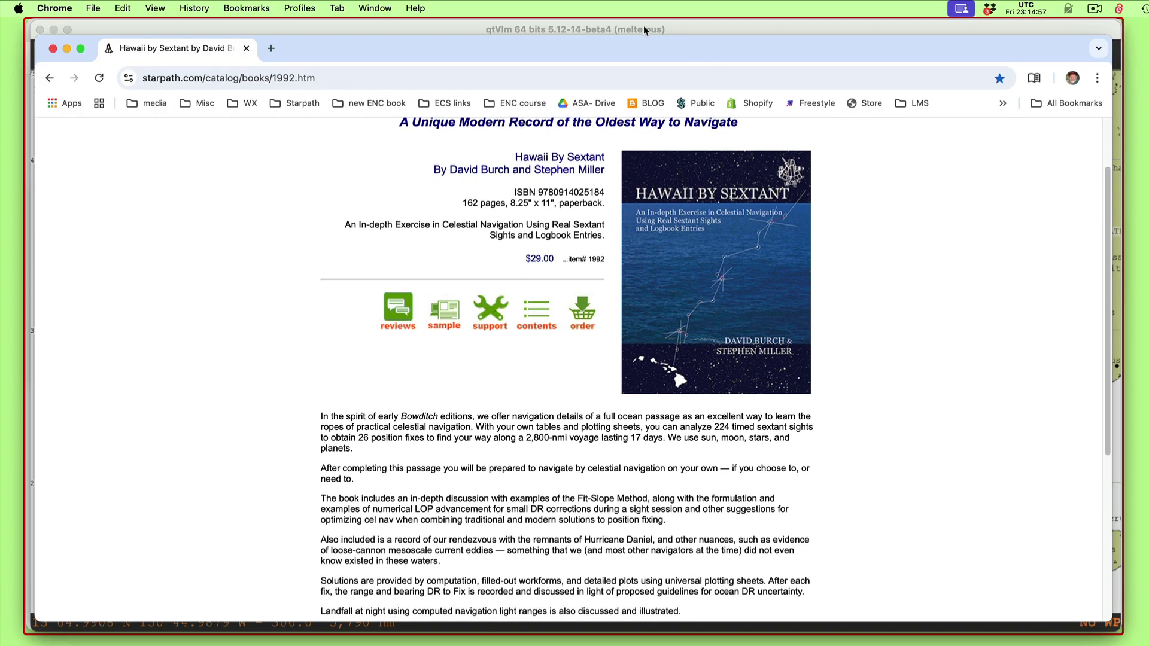
{"action": "left_click_drag", "start_coordinate": [433, 49], "coordinate": [448, 450]}
{"action": "key", "text": "super+m"}
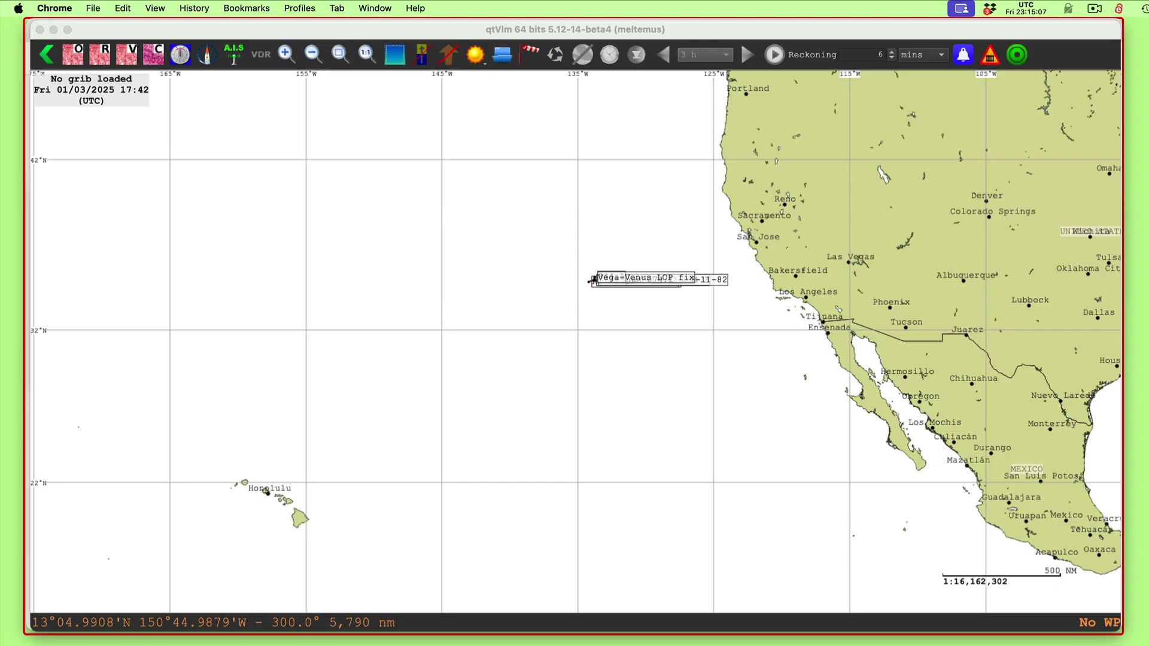
{"action": "key", "text": "super+Tab"}
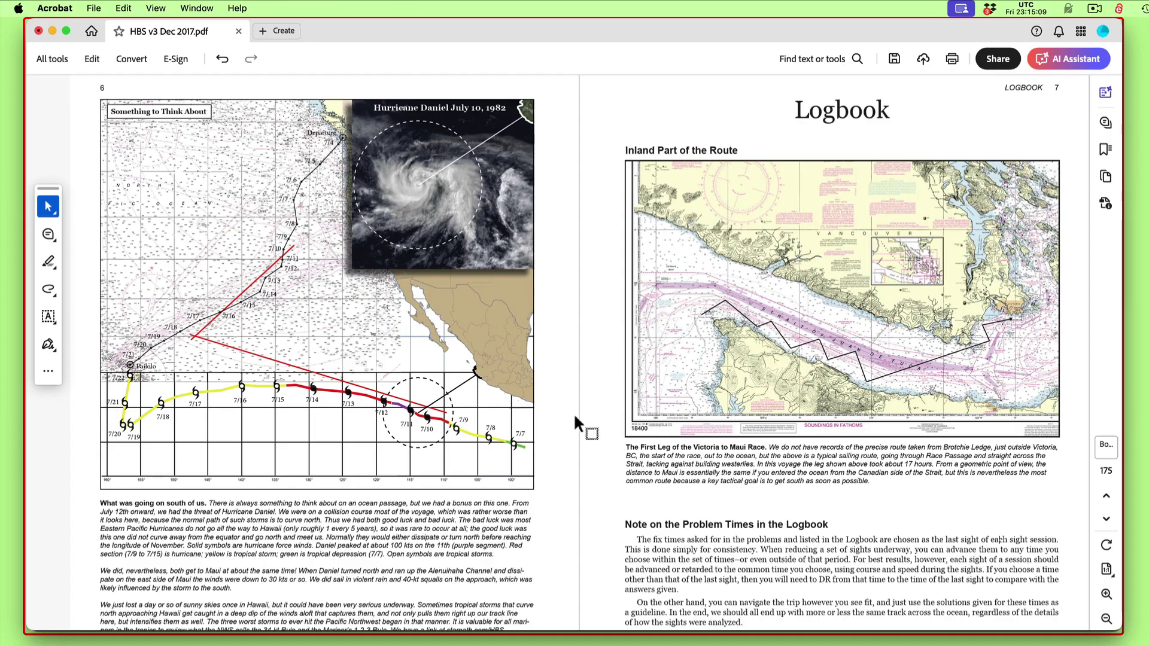
{"action": "scroll", "coordinate": [552, 382], "scroll_direction": "up", "scroll_amount": 4}
{"action": "scroll", "coordinate": [551, 388], "scroll_direction": "down", "scroll_amount": 3}
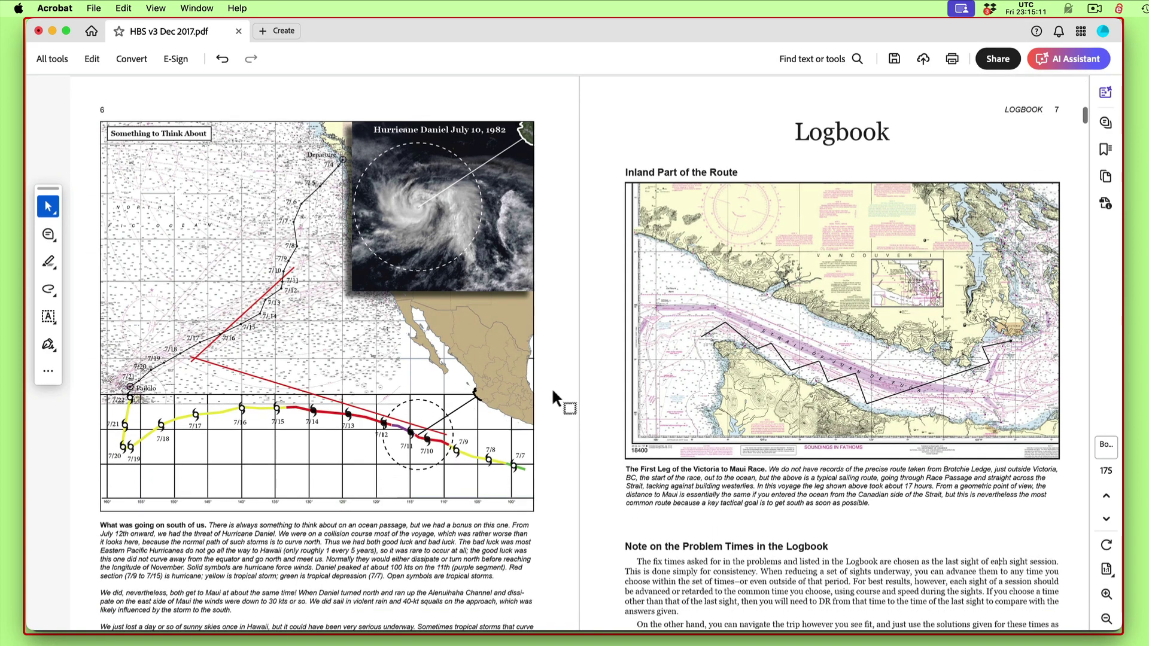
{"action": "scroll", "coordinate": [552, 386], "scroll_direction": "down", "scroll_amount": 3}
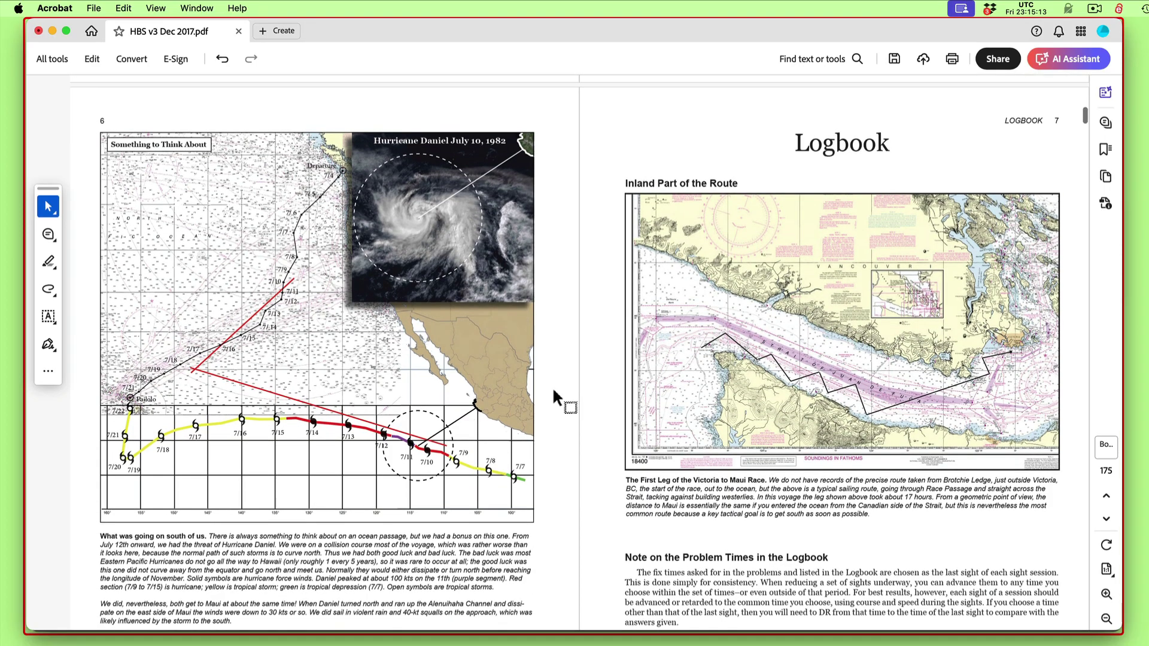
{"action": "scroll", "coordinate": [552, 387], "scroll_direction": "up", "scroll_amount": 3}
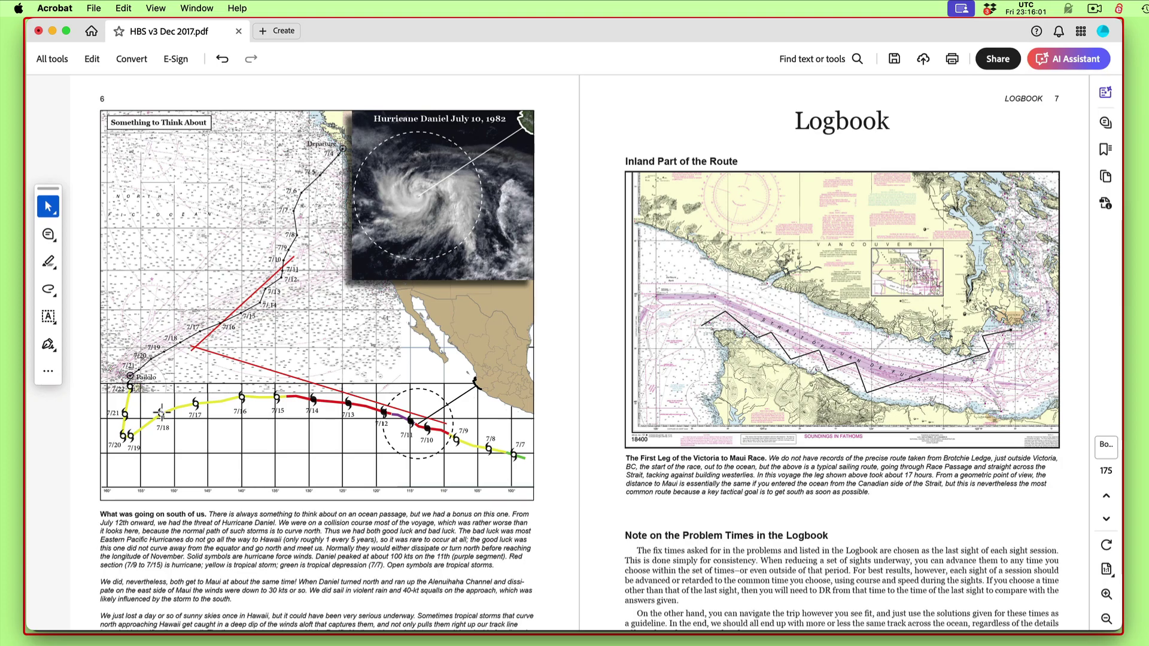
Use the book's Bookmarks panel to reach the Prob 9 StarPilot reductions on page 30.
{"action": "left_click", "coordinate": [1105, 149]}
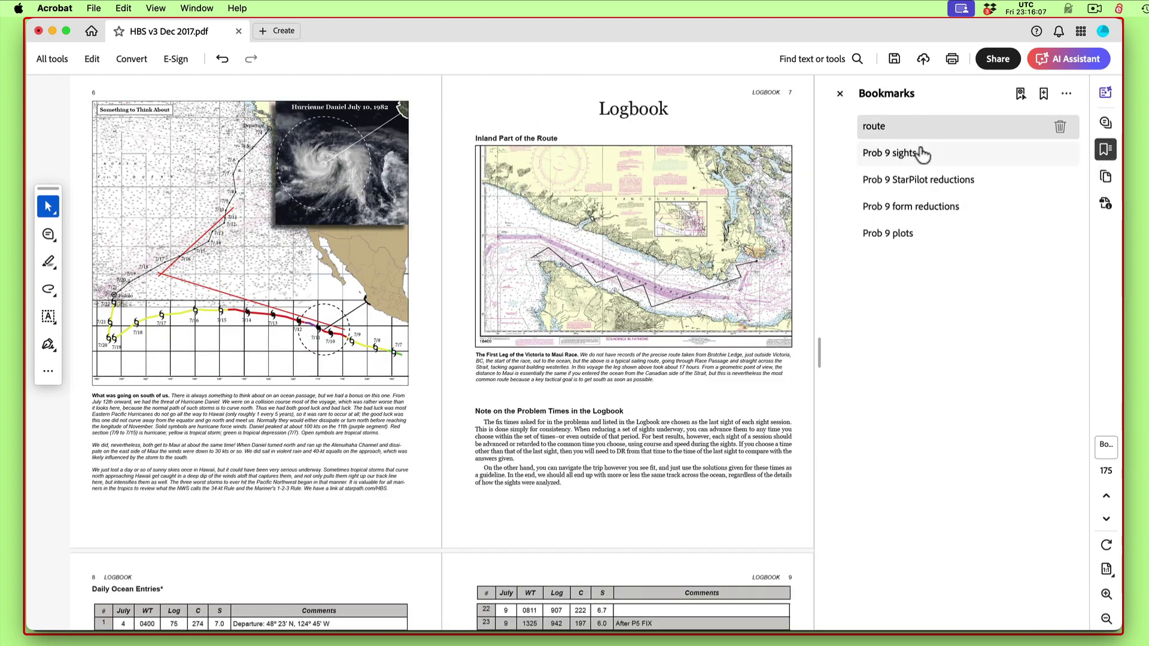
{"action": "left_click_drag", "start_coordinate": [904, 153], "coordinate": [706, 228]}
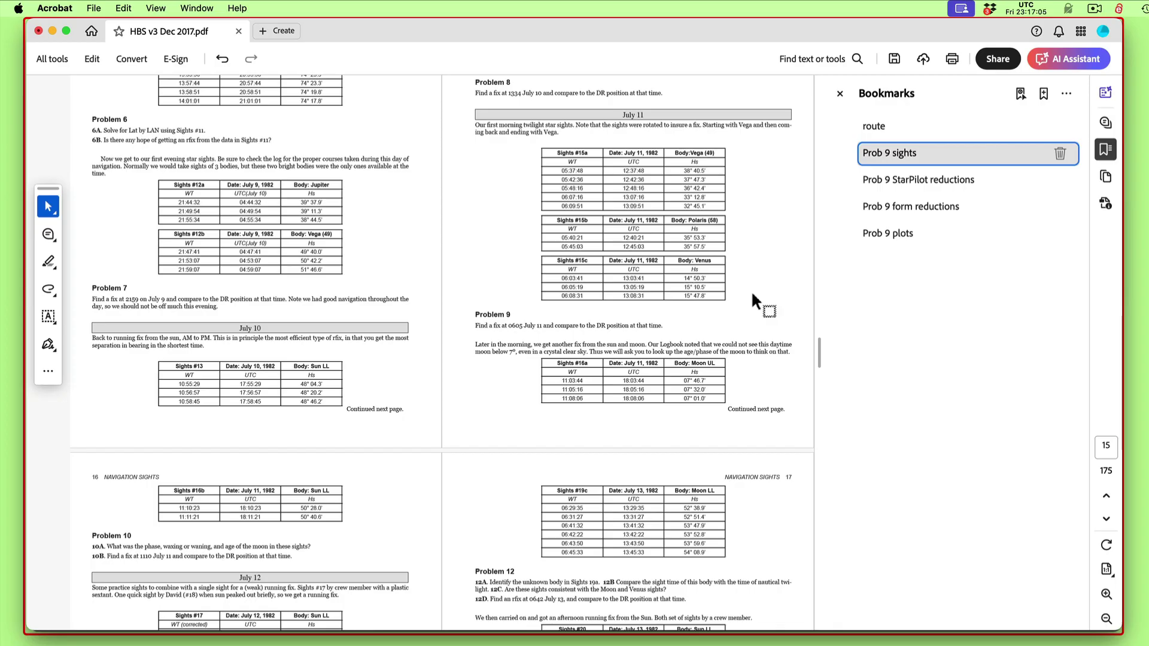
{"action": "left_click", "coordinate": [874, 180]}
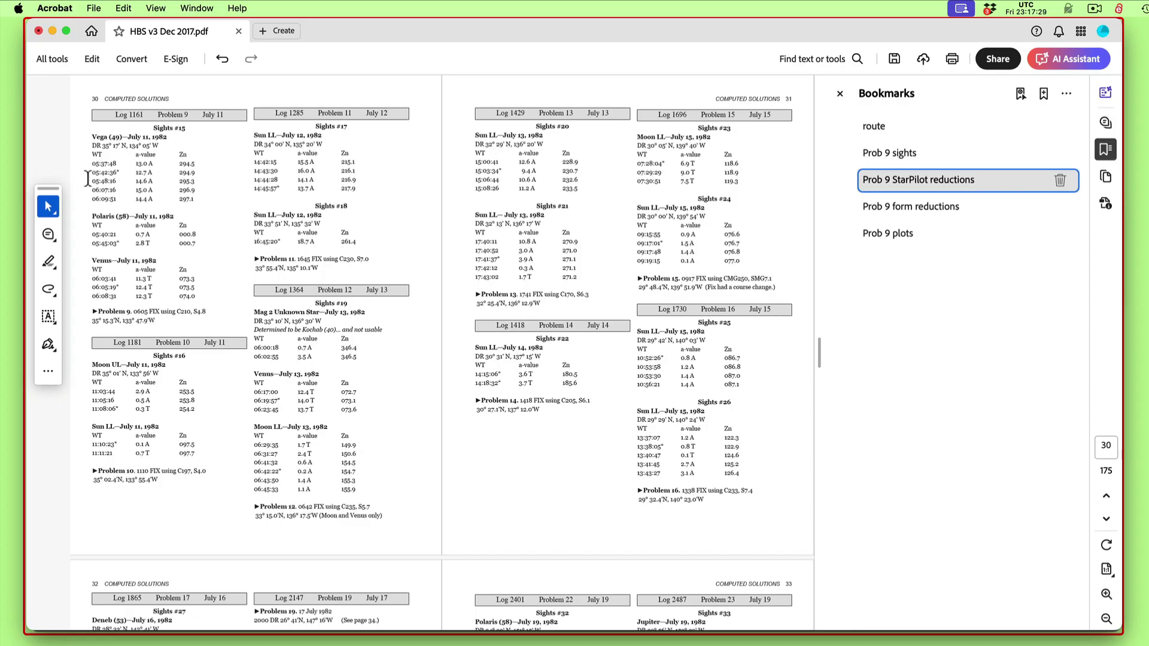
Highlight the 05:42:36 Vega and Venus sight rows, then jump to the Prob 9 form reductions.
{"action": "left_click_drag", "start_coordinate": [90, 173], "coordinate": [196, 175]}
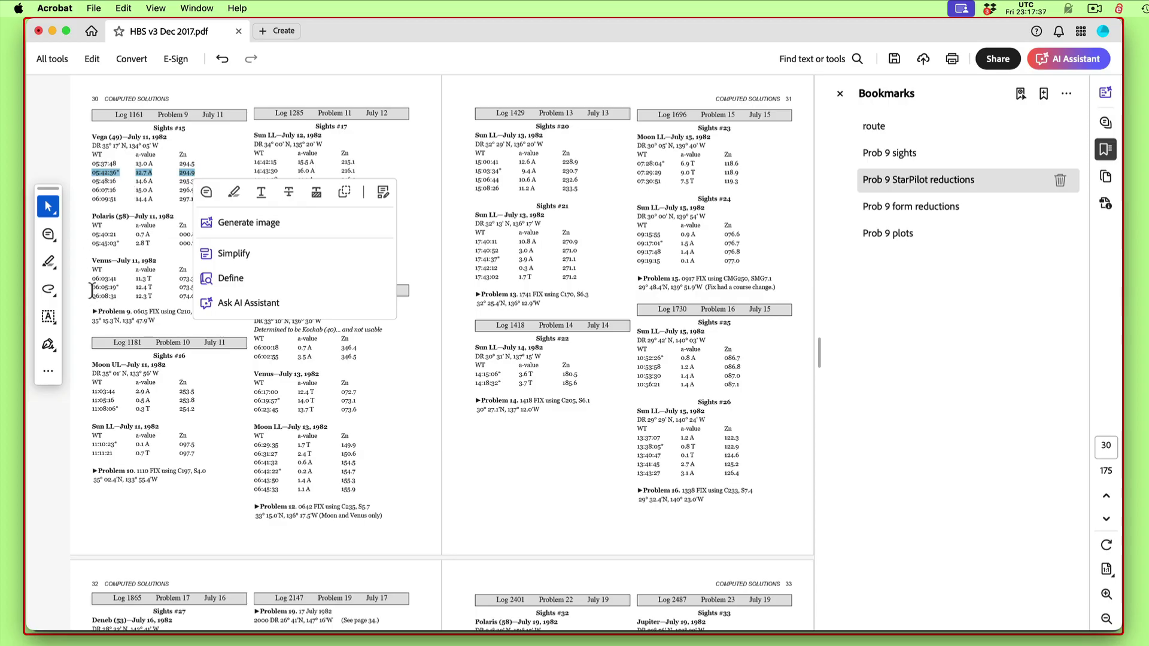
{"action": "left_click_drag", "start_coordinate": [92, 289], "coordinate": [200, 280]}
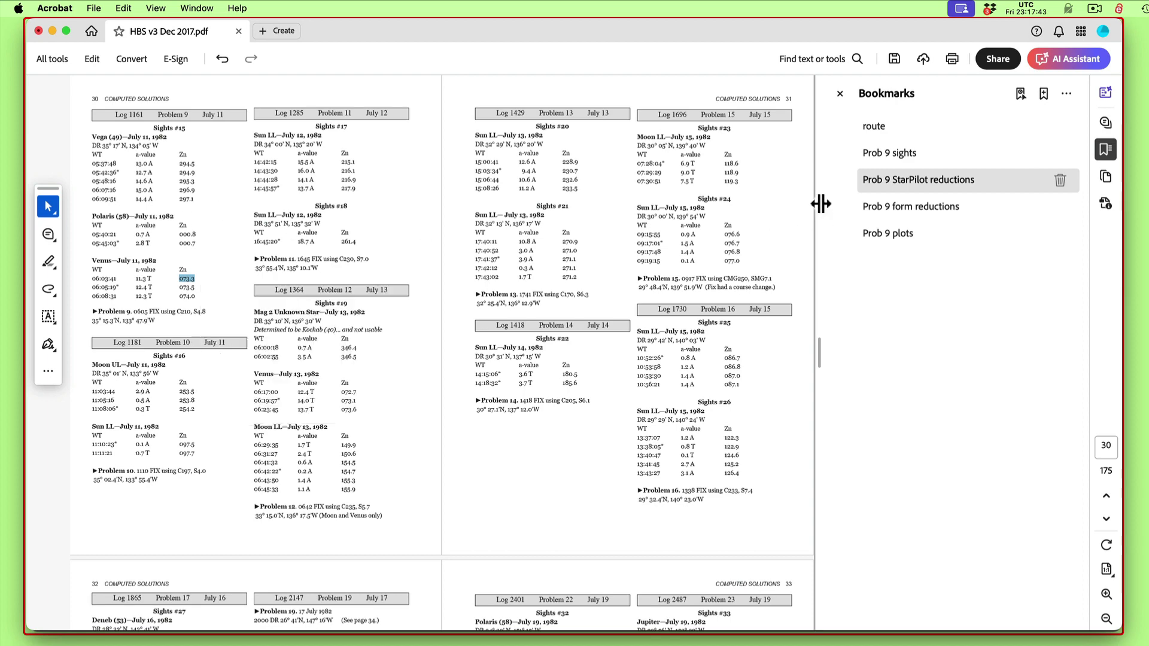
{"action": "left_click", "coordinate": [910, 209]}
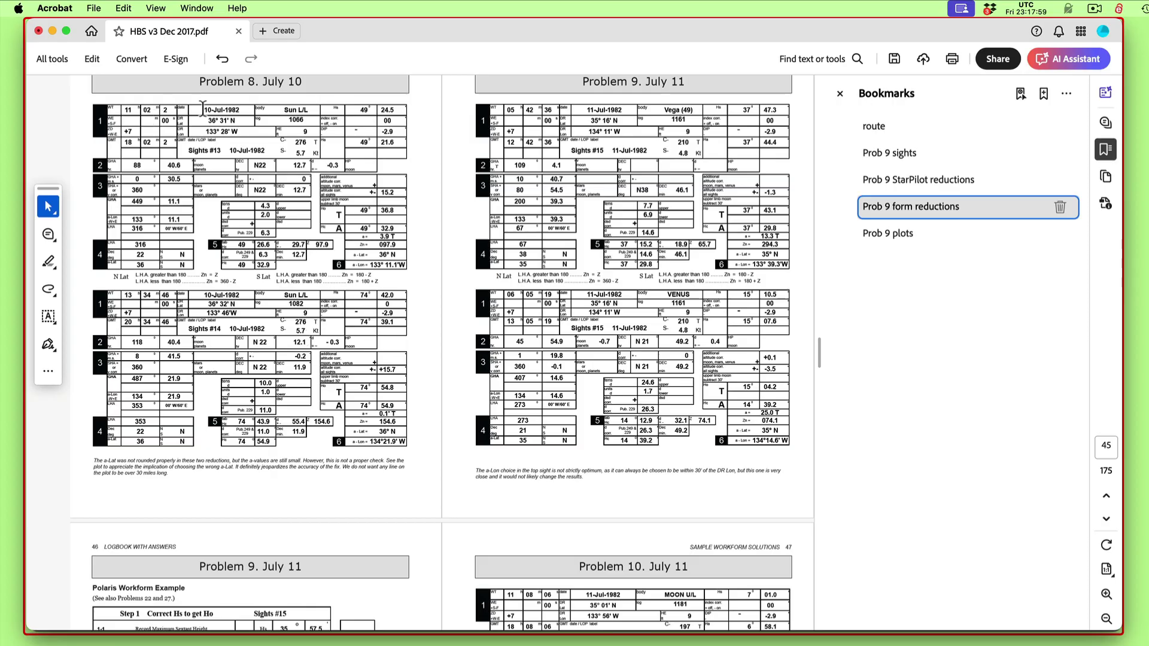
Scroll the workform pages, then jump to the Prob 9 plots on pages 82–83.
{"action": "scroll", "coordinate": [320, 375], "scroll_direction": "down", "scroll_amount": 3}
{"action": "scroll", "coordinate": [320, 375], "scroll_direction": "down", "scroll_amount": 3}
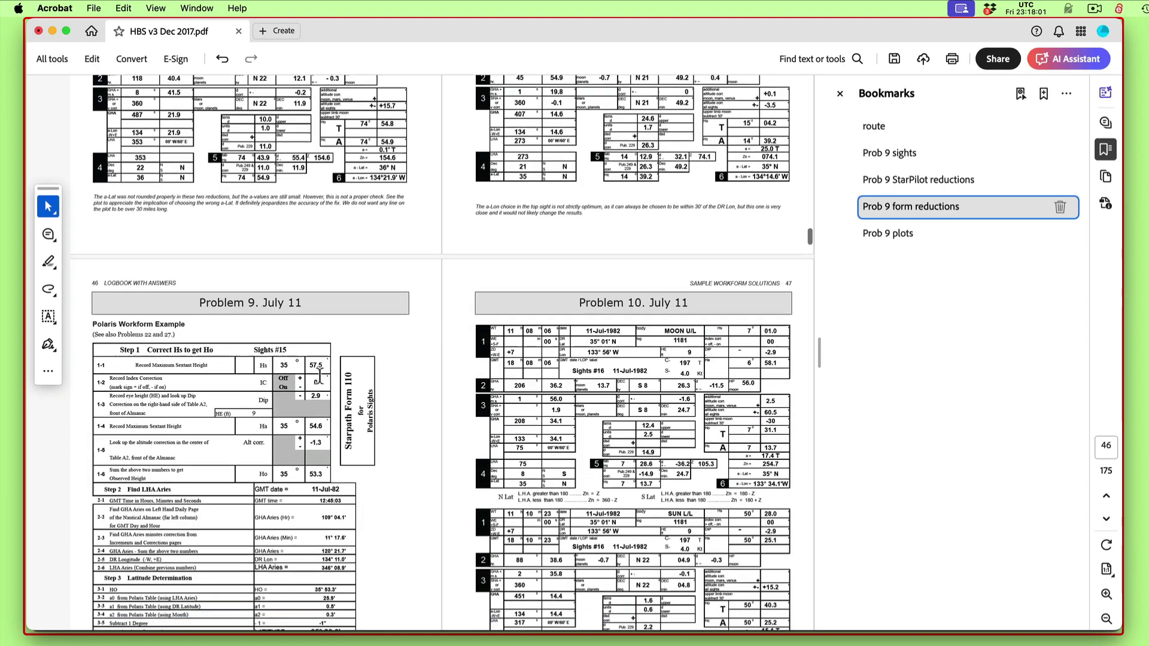
{"action": "scroll", "coordinate": [321, 377], "scroll_direction": "up", "scroll_amount": 5}
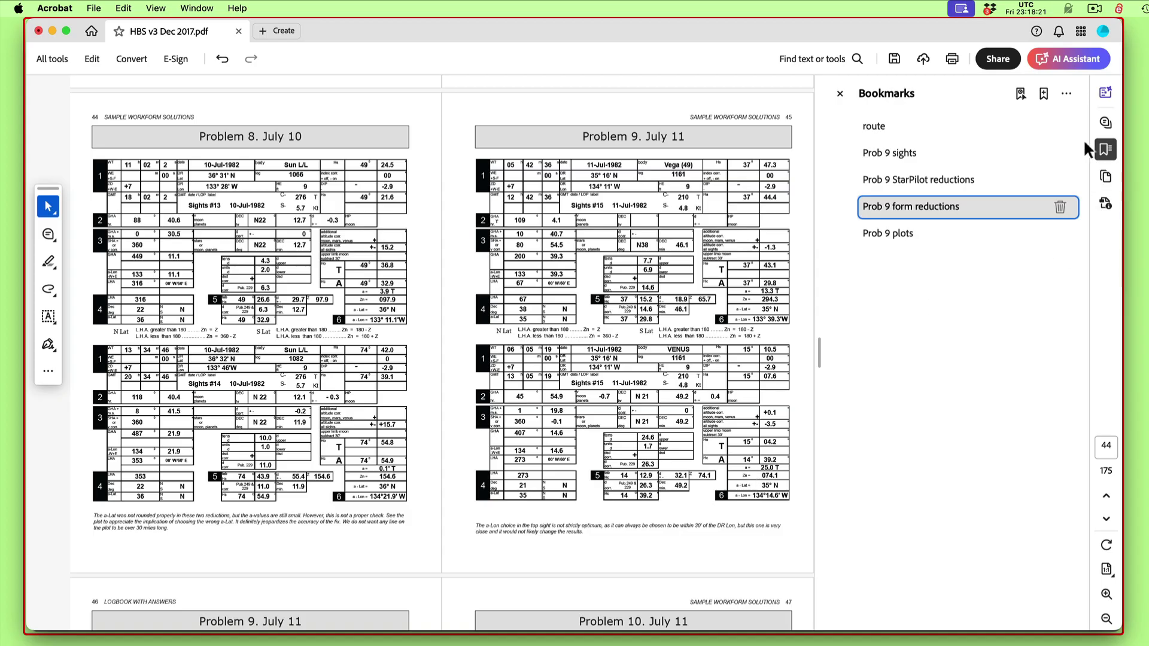
{"action": "left_click", "coordinate": [901, 238]}
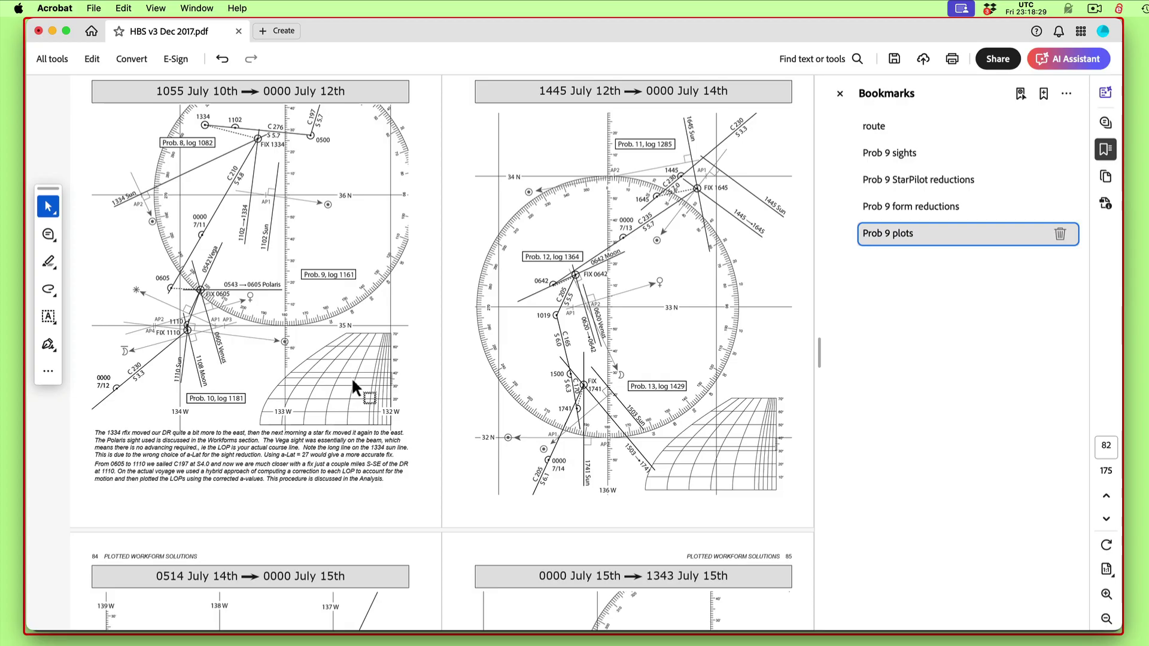
Scroll to the top of page 82, then drag Acrobat off screen to uncover the chart.
{"action": "scroll", "coordinate": [258, 285], "scroll_direction": "up", "scroll_amount": 2}
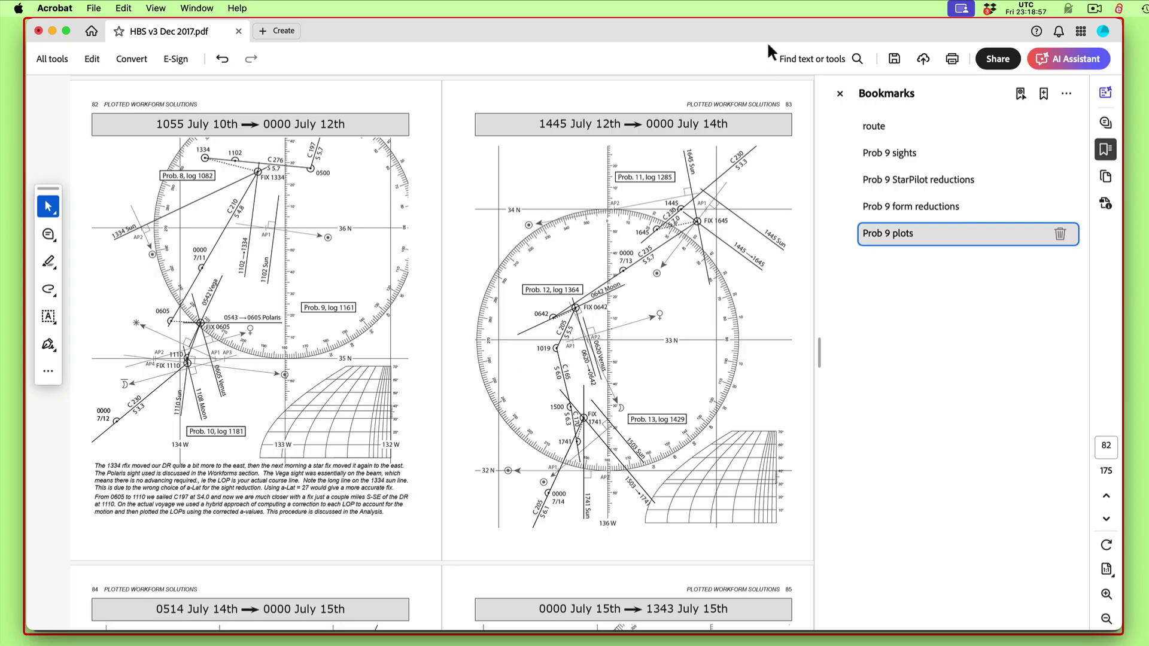
{"action": "left_click_drag", "start_coordinate": [758, 31], "coordinate": [748, 643]}
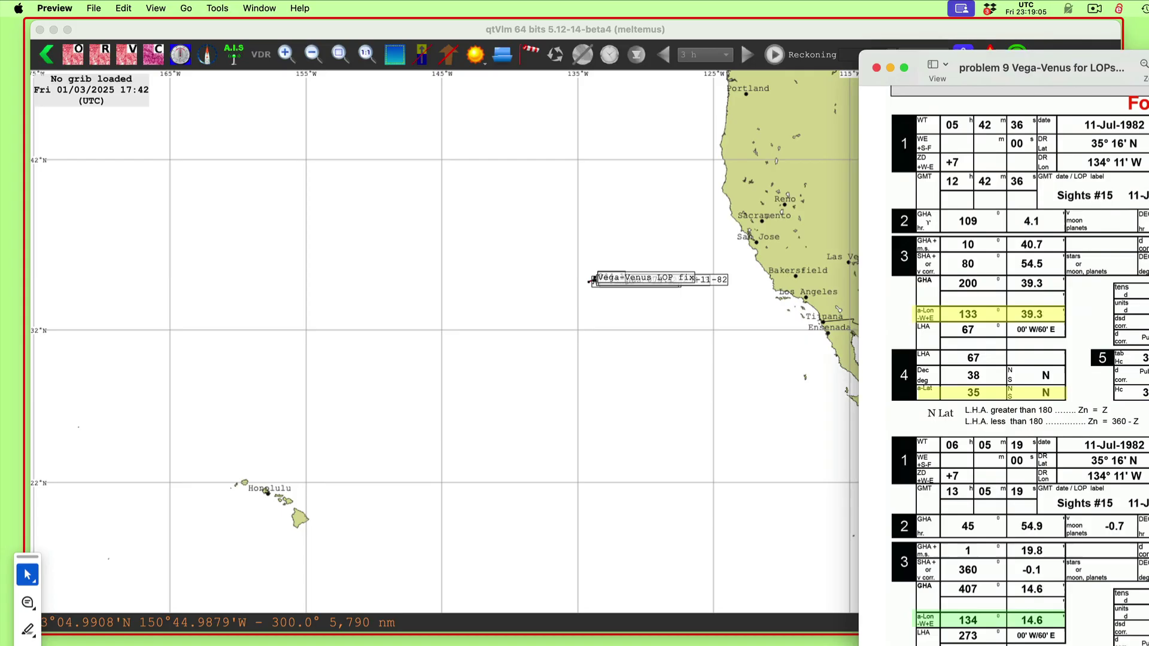
Bring the Vega-Venus LOPs workform forward and size it to show the whole page.
{"action": "left_click_drag", "start_coordinate": [1148, 7], "coordinate": [346, 28]}
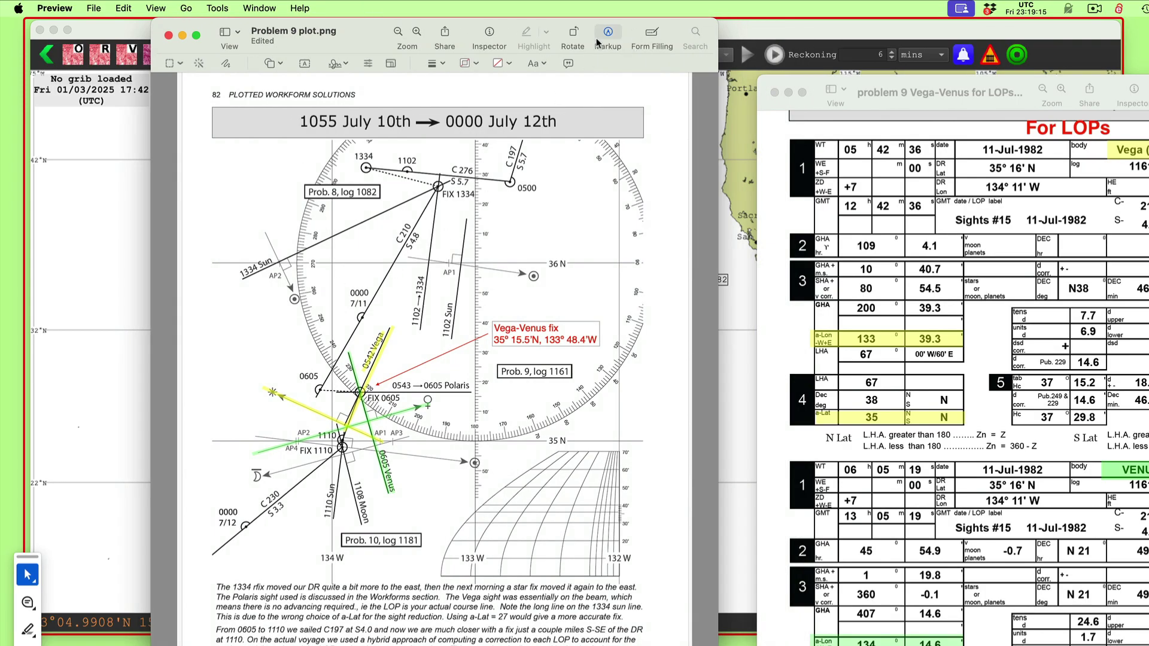
{"action": "left_click_drag", "start_coordinate": [485, 29], "coordinate": [404, 8]}
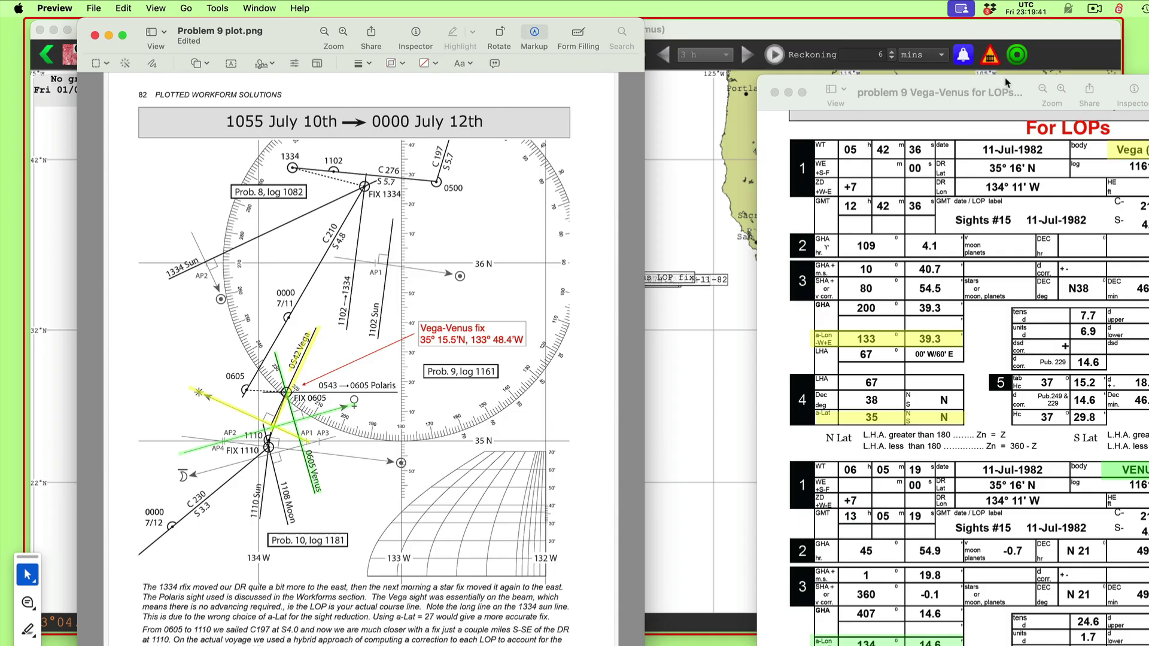
{"action": "left_click_drag", "start_coordinate": [1005, 82], "coordinate": [760, 6]}
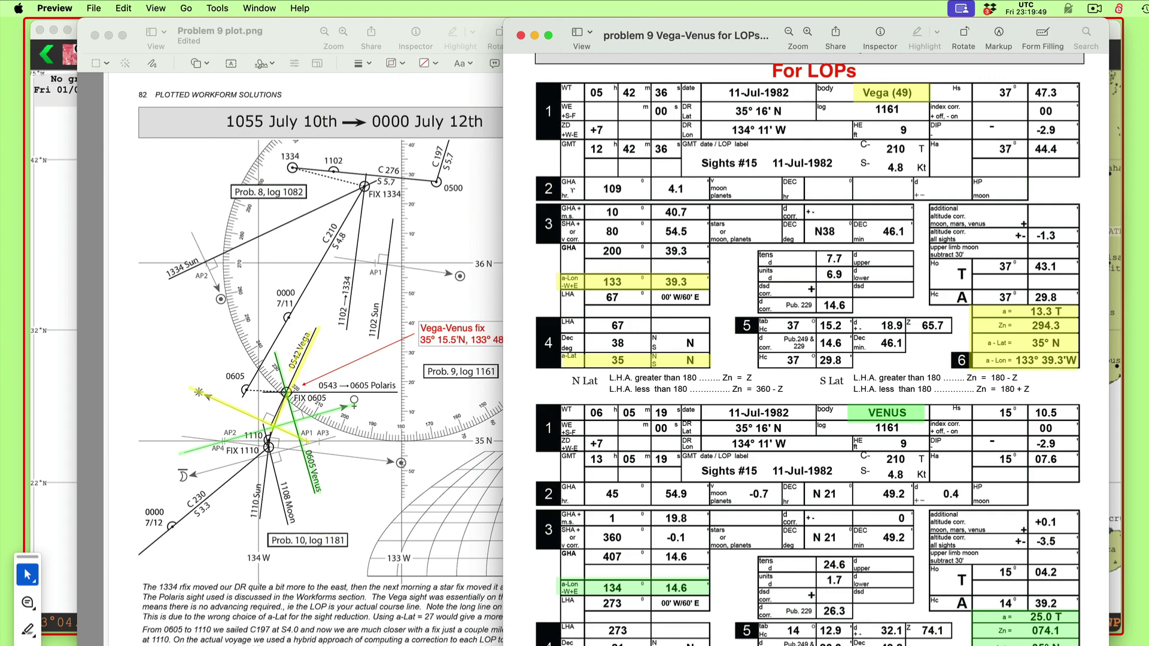
{"action": "left_click_drag", "start_coordinate": [1107, 644], "coordinate": [1094, 605]}
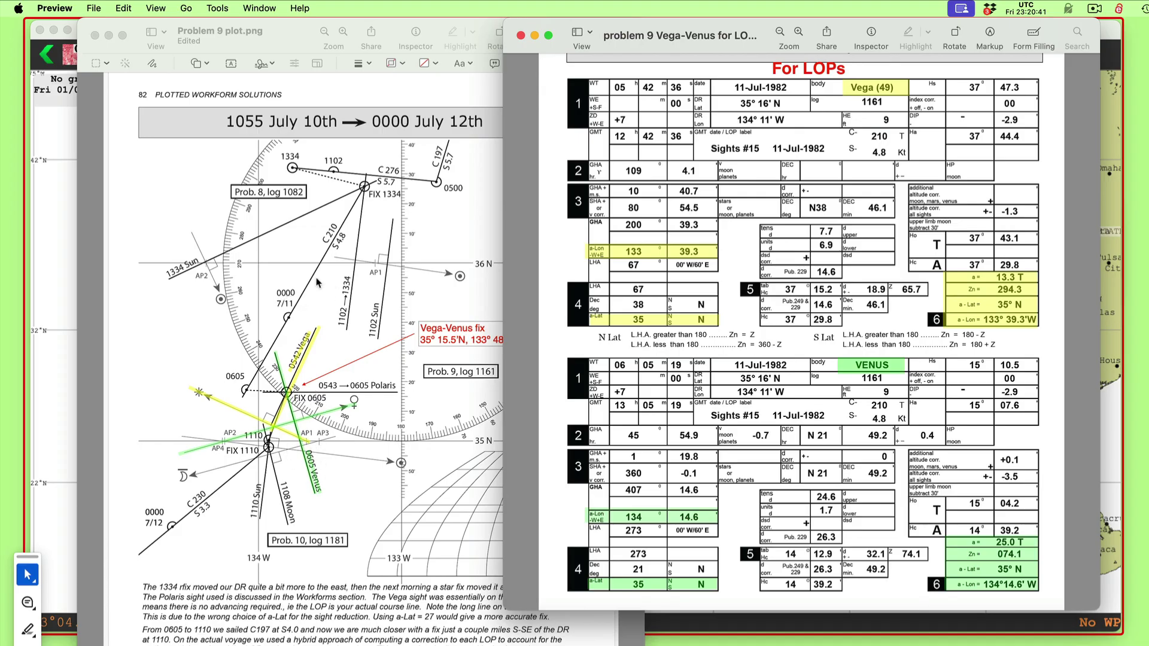
Bring the Problem 9 plot window forward and move it toward the right edge.
{"action": "left_click", "coordinate": [1093, 9]}
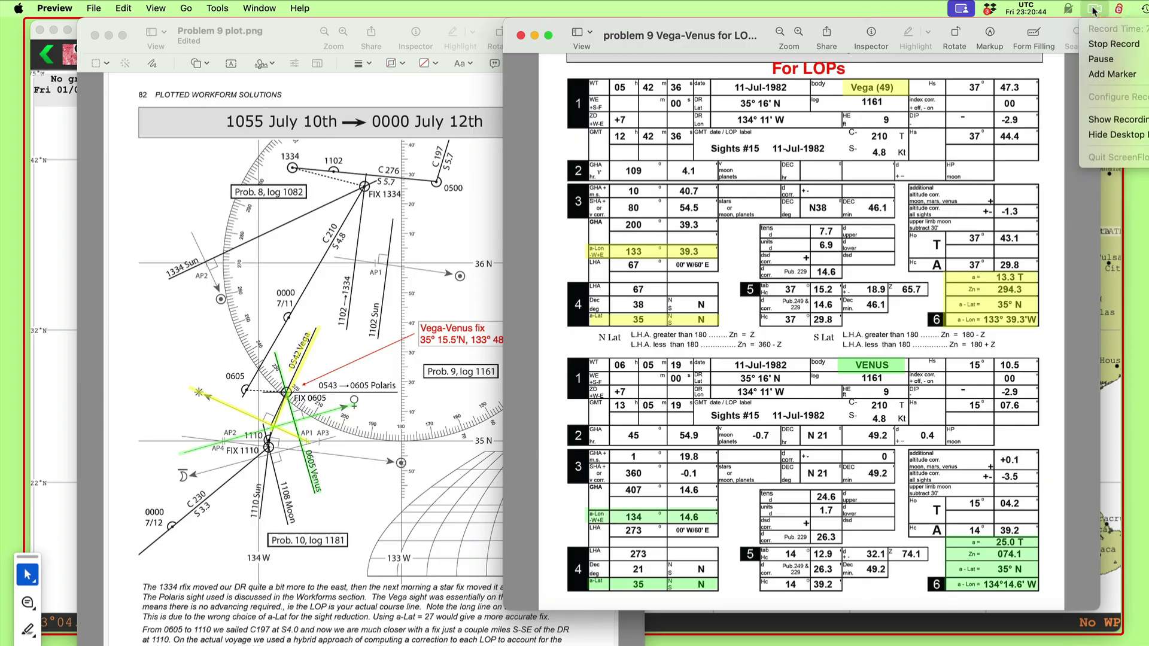
{"action": "left_click", "coordinate": [1101, 59]}
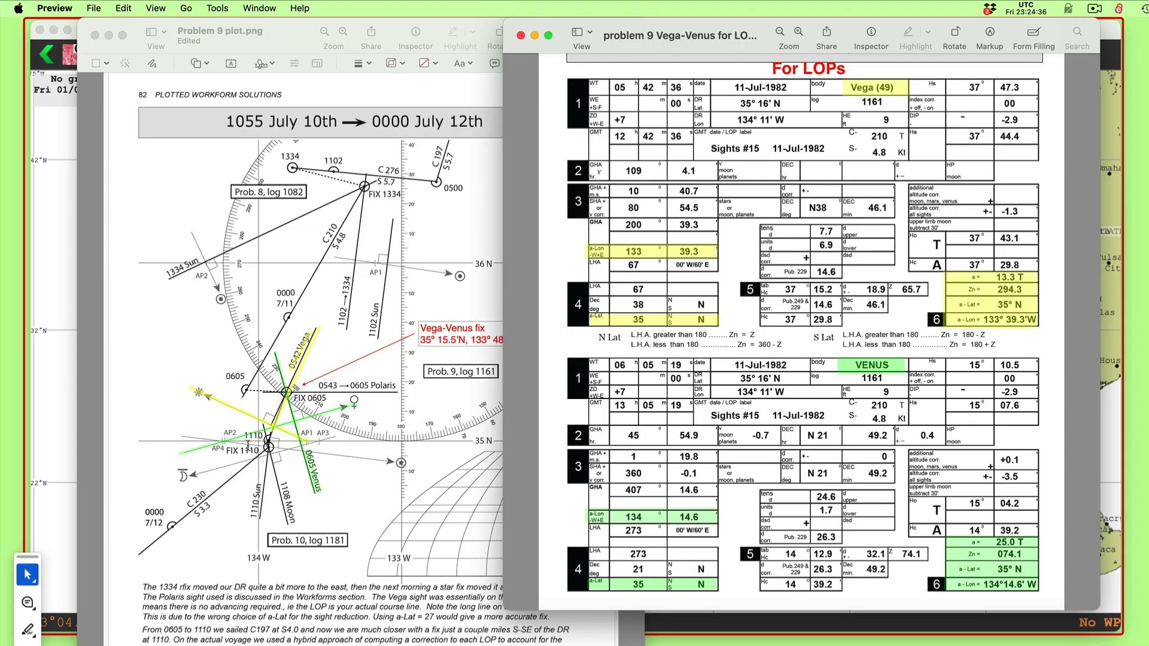
{"action": "left_click", "coordinate": [289, 34]}
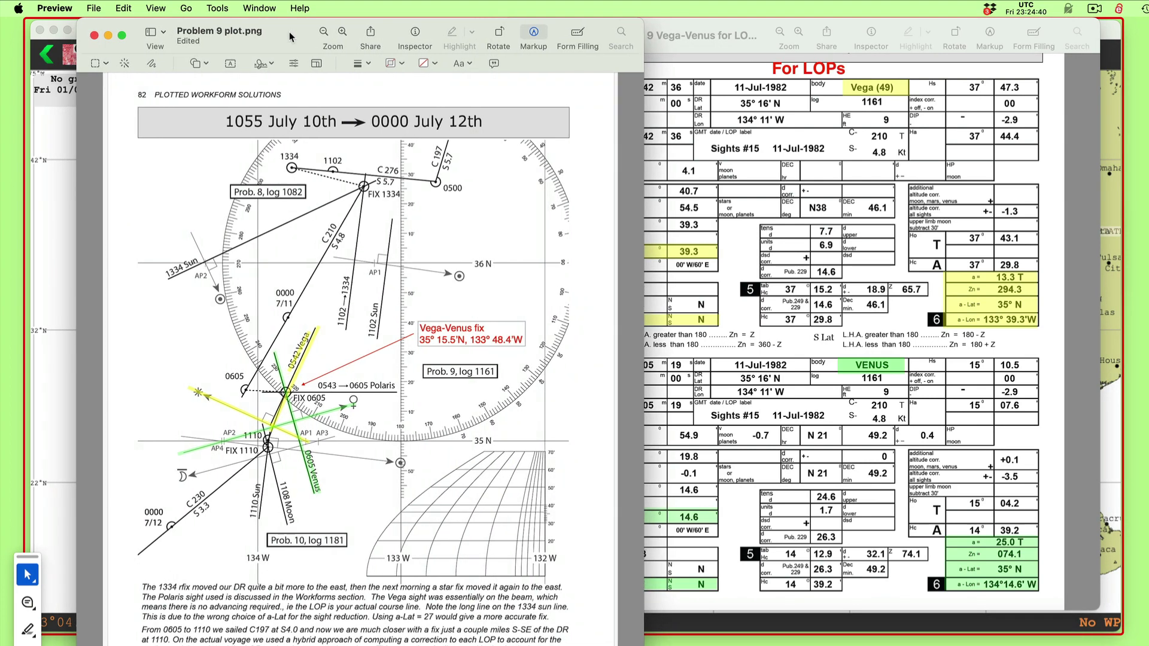
{"action": "left_click_drag", "start_coordinate": [290, 34], "coordinate": [1148, 275]}
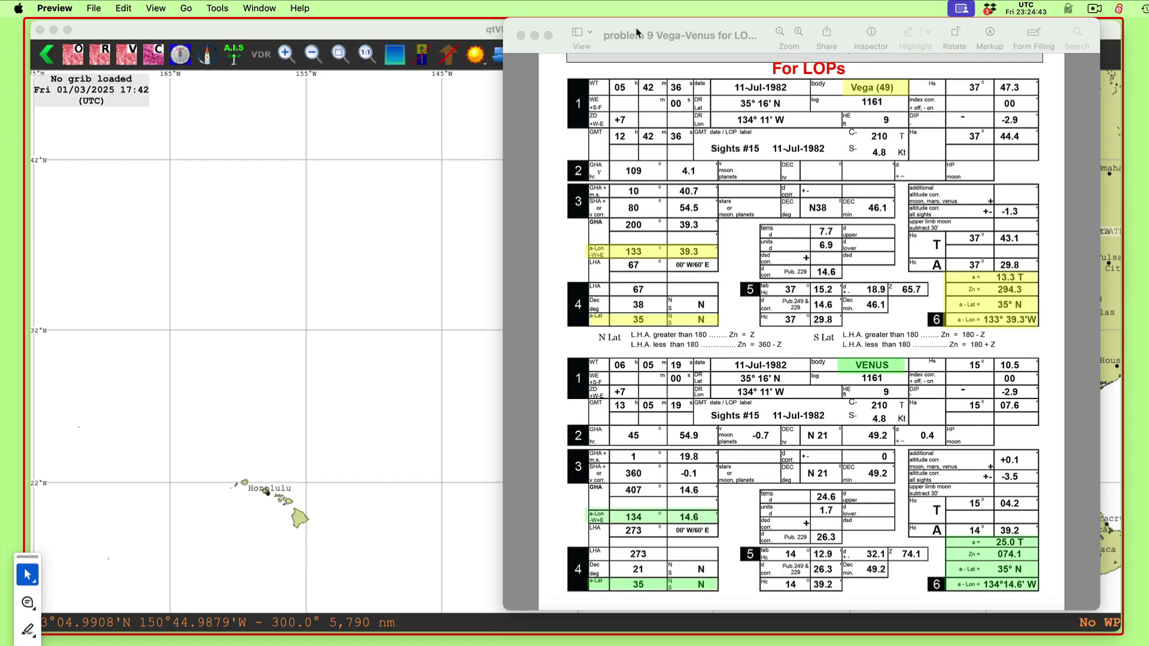
Zoom and pan the chart onto the Vega-Venus LOP fix triangle, keeping the worksheet aside.
{"action": "left_click_drag", "start_coordinate": [648, 28], "coordinate": [1023, 89]}
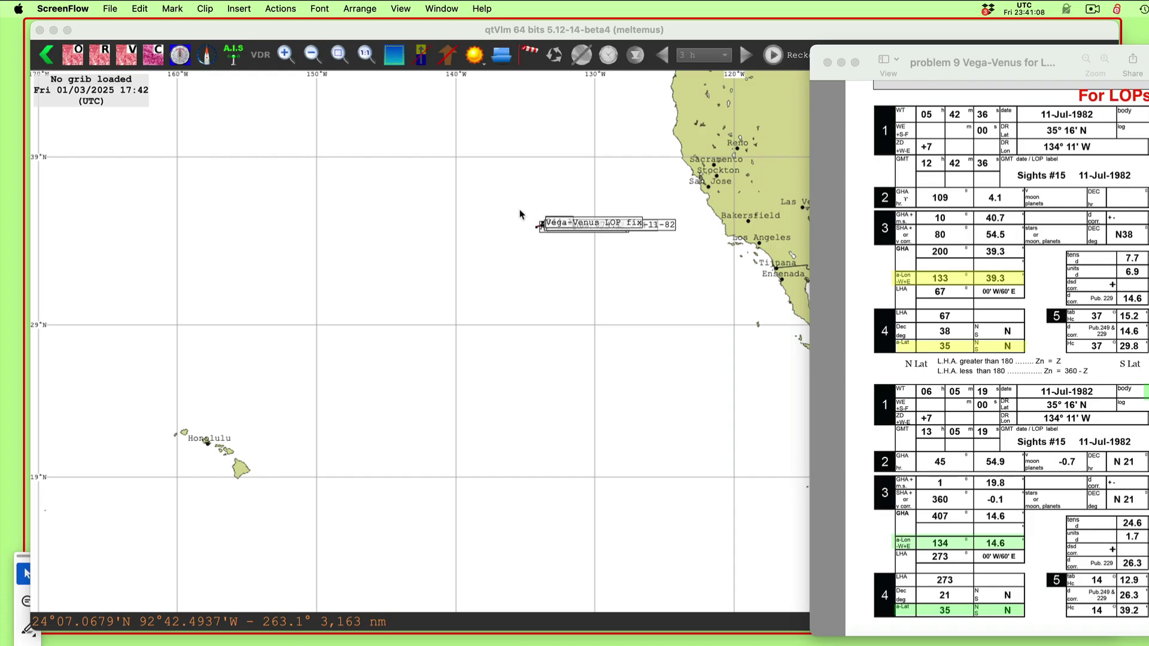
{"action": "left_click_drag", "start_coordinate": [526, 201], "coordinate": [592, 259]}
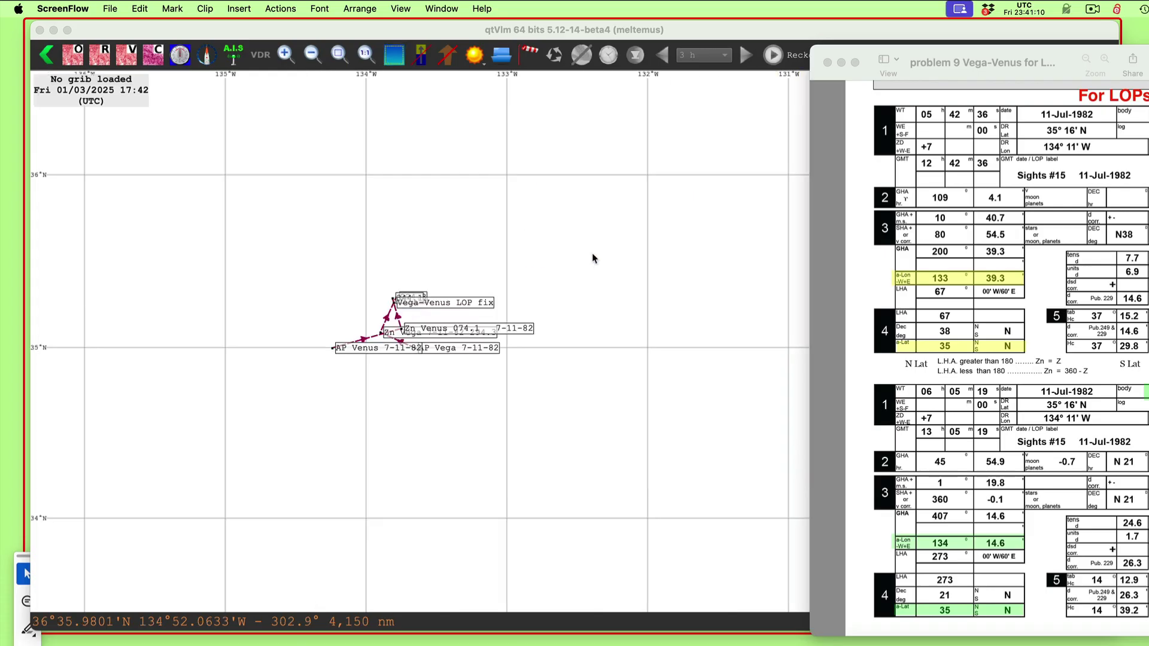
{"action": "left_click_drag", "start_coordinate": [307, 265], "coordinate": [624, 362]}
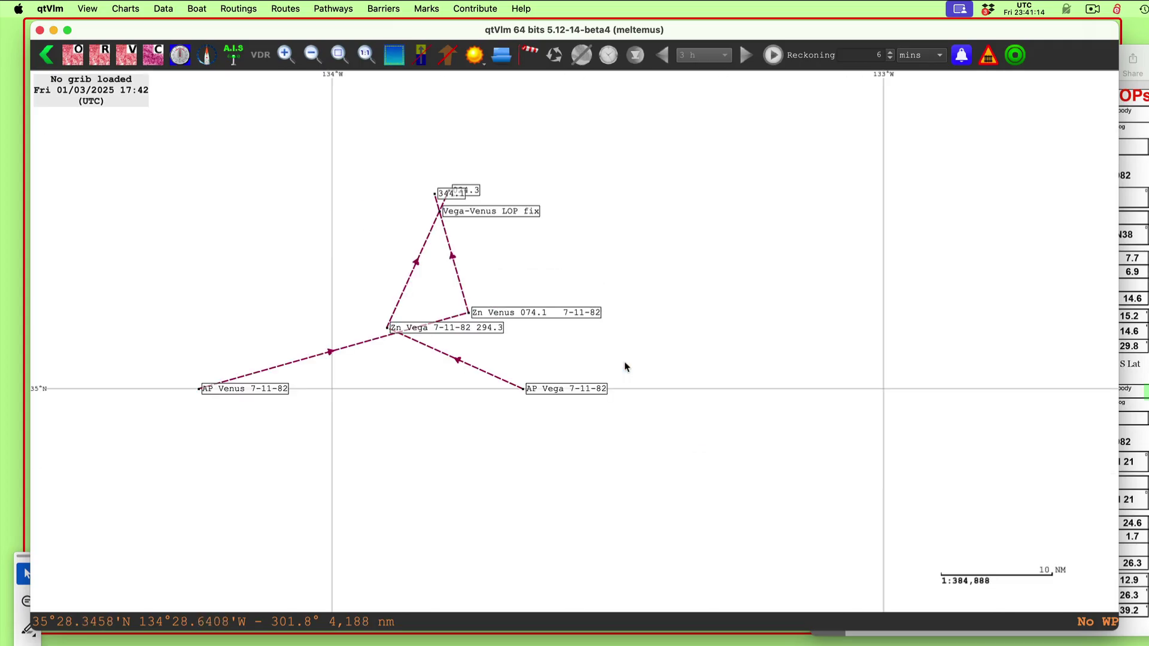
{"action": "left_click_drag", "start_coordinate": [198, 182], "coordinate": [369, 174]}
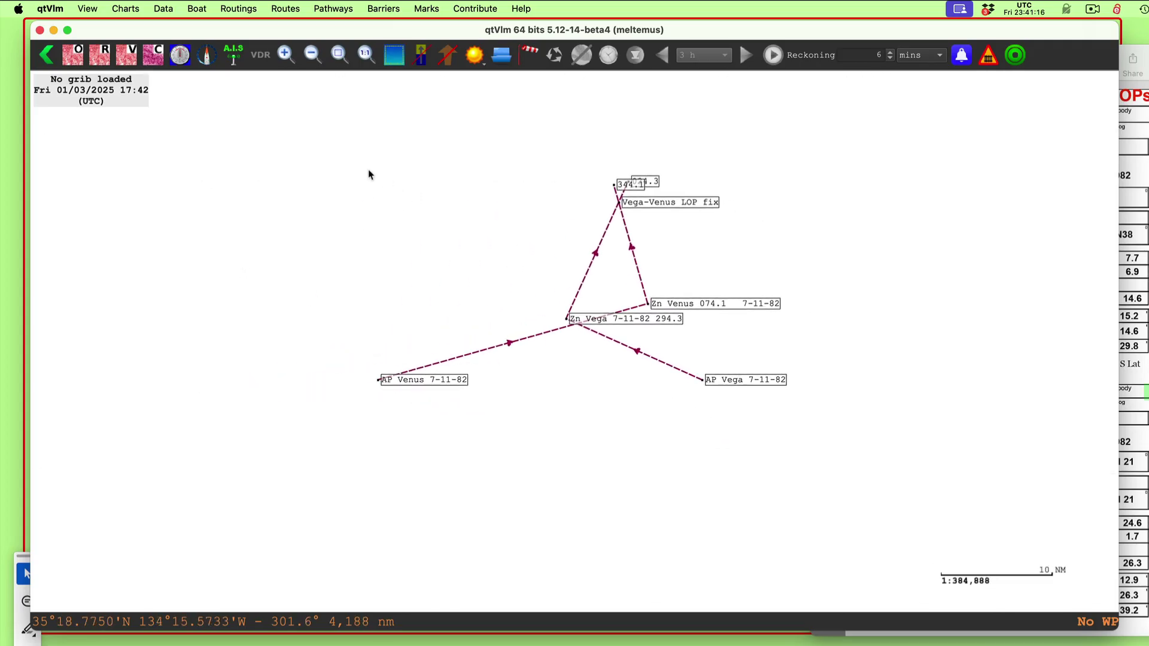
{"action": "left_click_drag", "start_coordinate": [801, 233], "coordinate": [740, 222]}
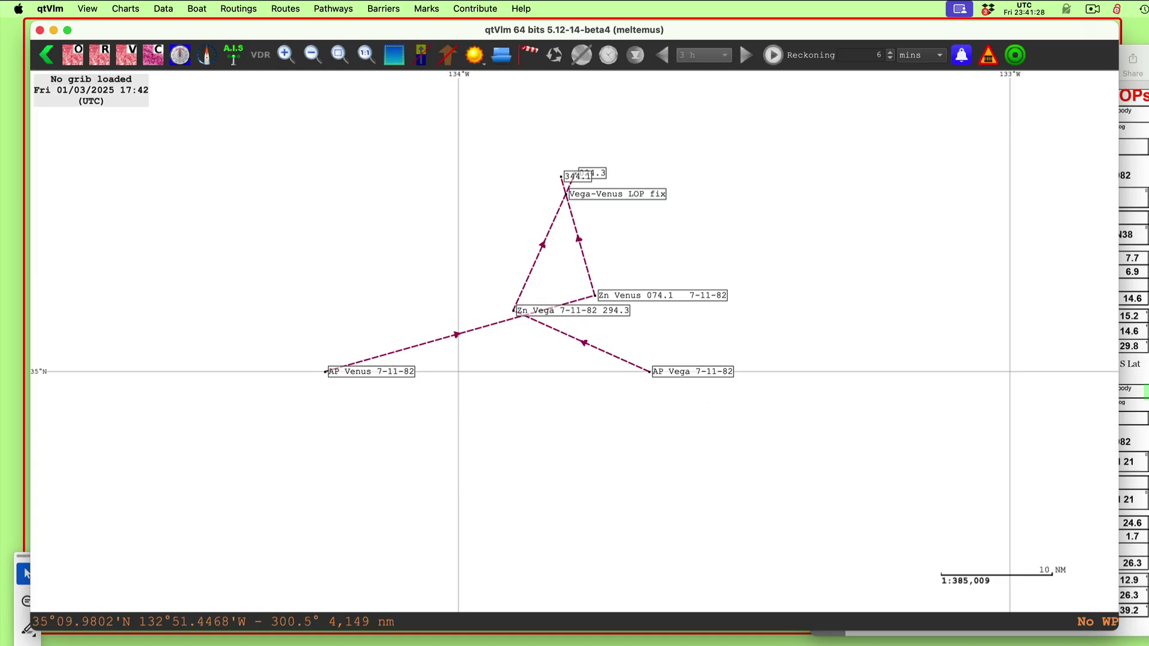
{"action": "left_click", "coordinate": [1133, 300]}
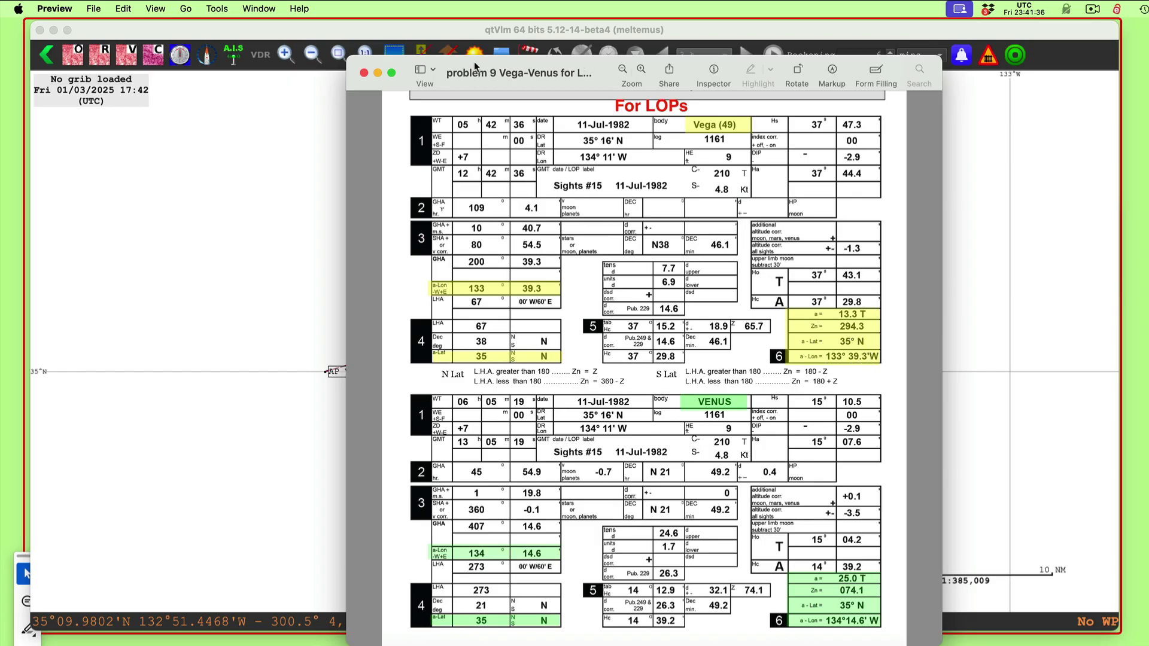
{"action": "left_click_drag", "start_coordinate": [475, 66], "coordinate": [1009, 177]}
Check the AP Vega mark's position of 35° N, 133° 39.3' W, then return to the worksheet.
{"action": "right_click", "coordinate": [686, 375]}
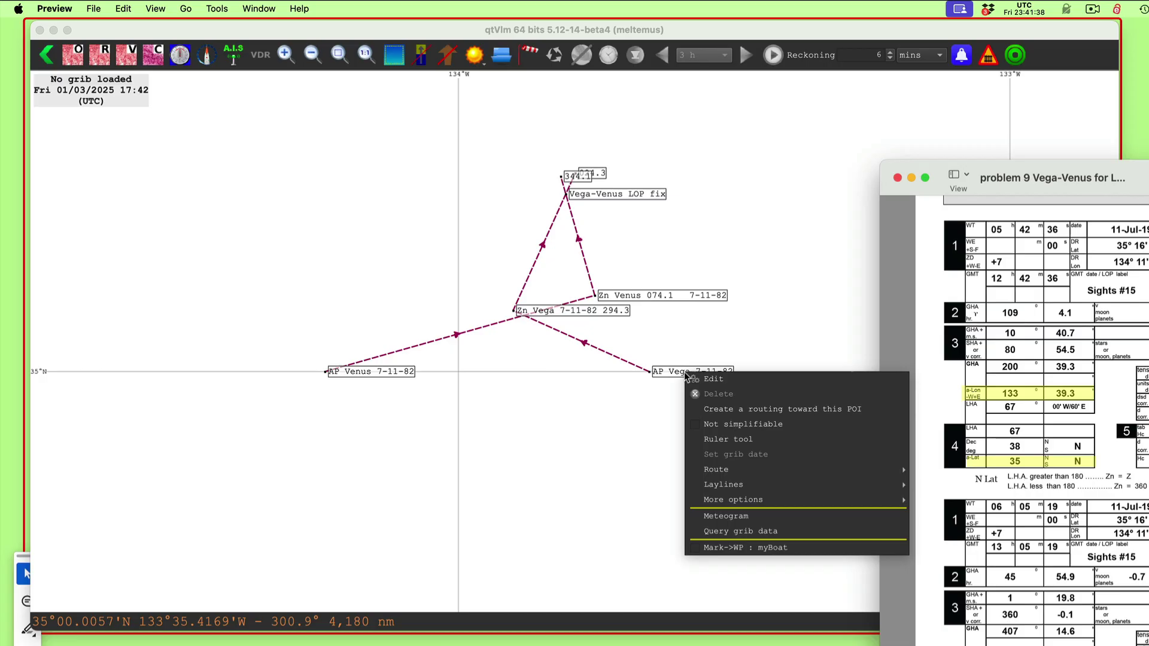
{"action": "left_click", "coordinate": [712, 379]}
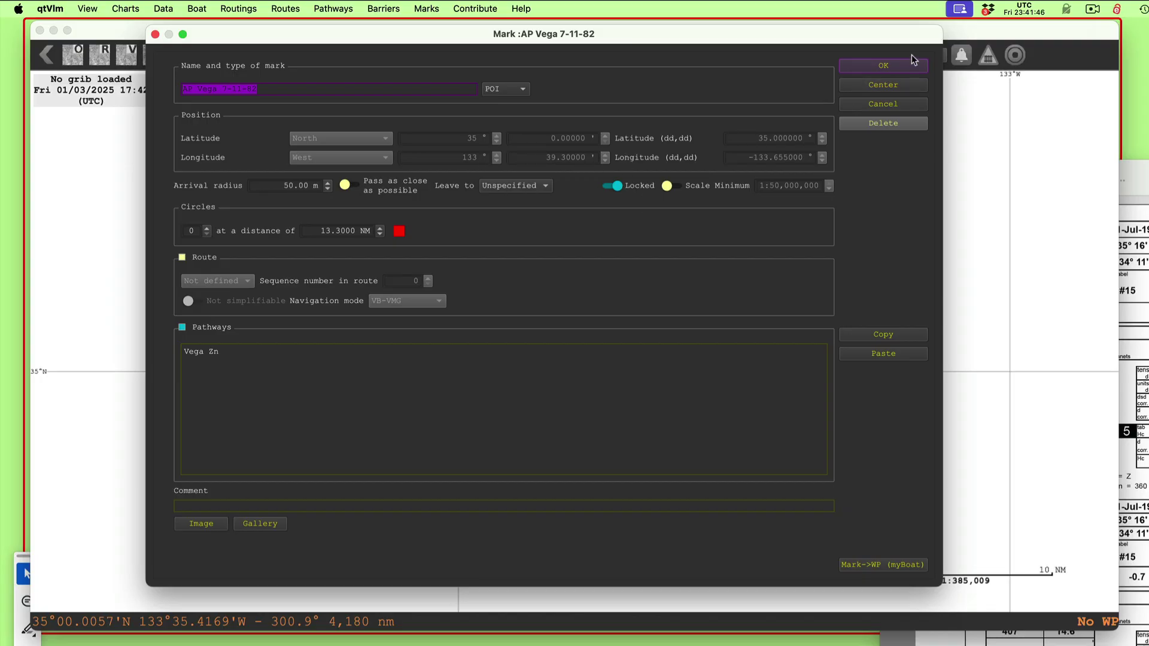
{"action": "left_click", "coordinate": [888, 68]}
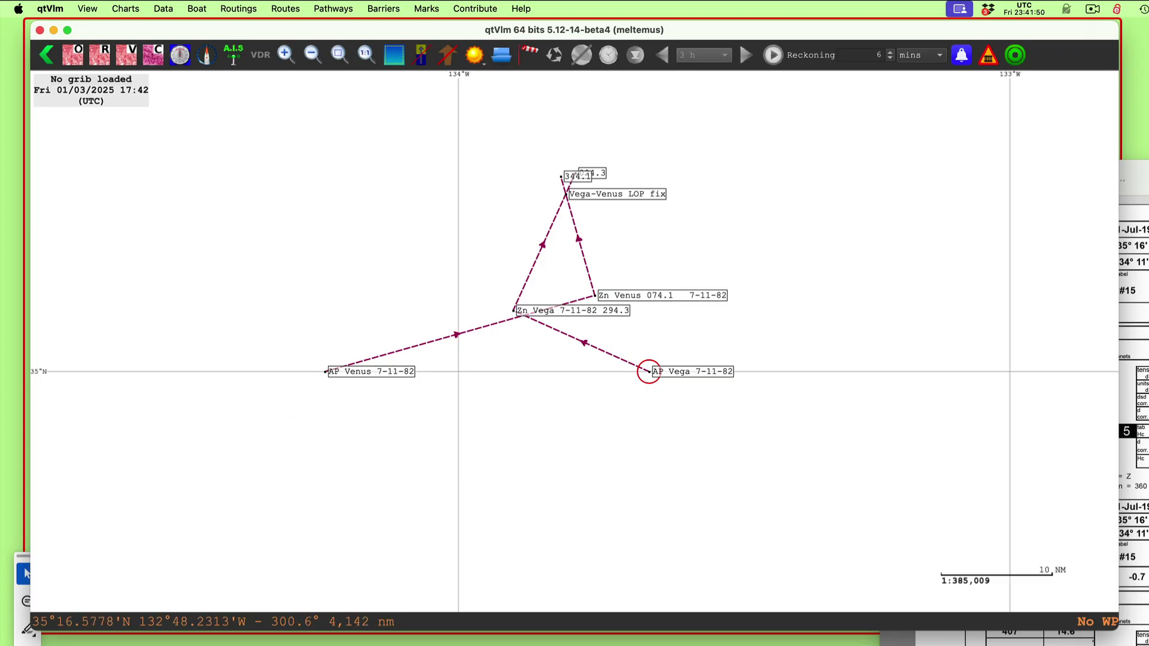
{"action": "key", "text": "super+Tab"}
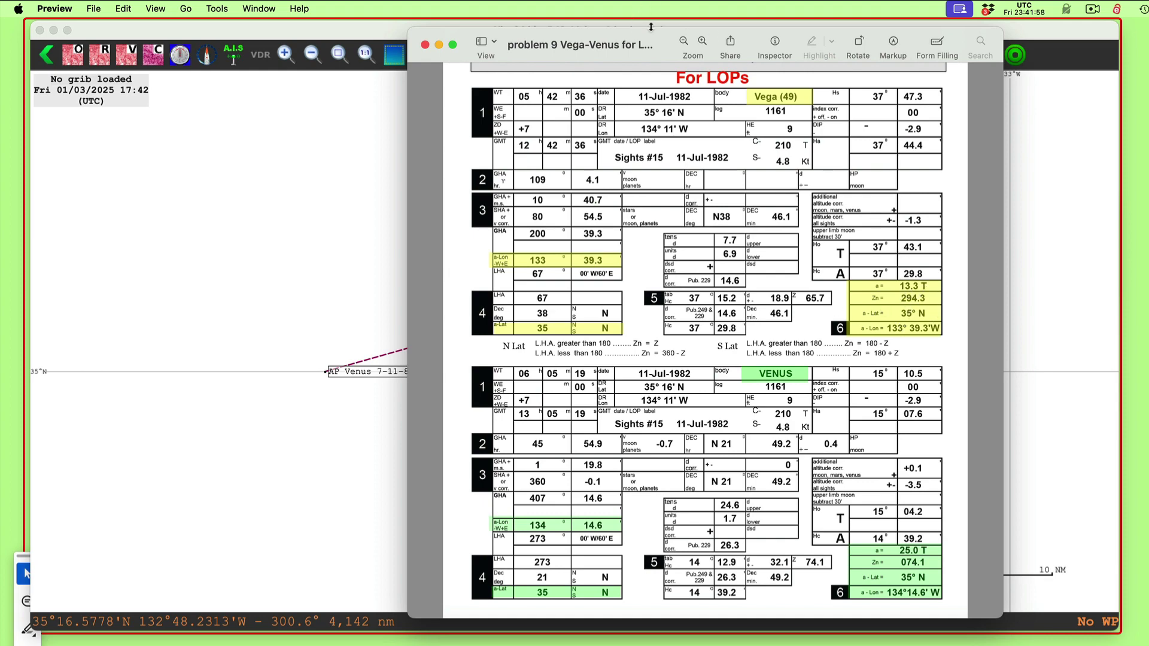
Shift the worksheet window to compare its Vega a-Lon of 133° 39.3'W.
{"action": "mouse_move", "coordinate": [653, 32]}
{"action": "left_mouse_down"}
{"action": "mouse_move", "coordinate": [985, 106]}
{"action": "mouse_move", "coordinate": [656, 25]}
{"action": "left_mouse_up"}
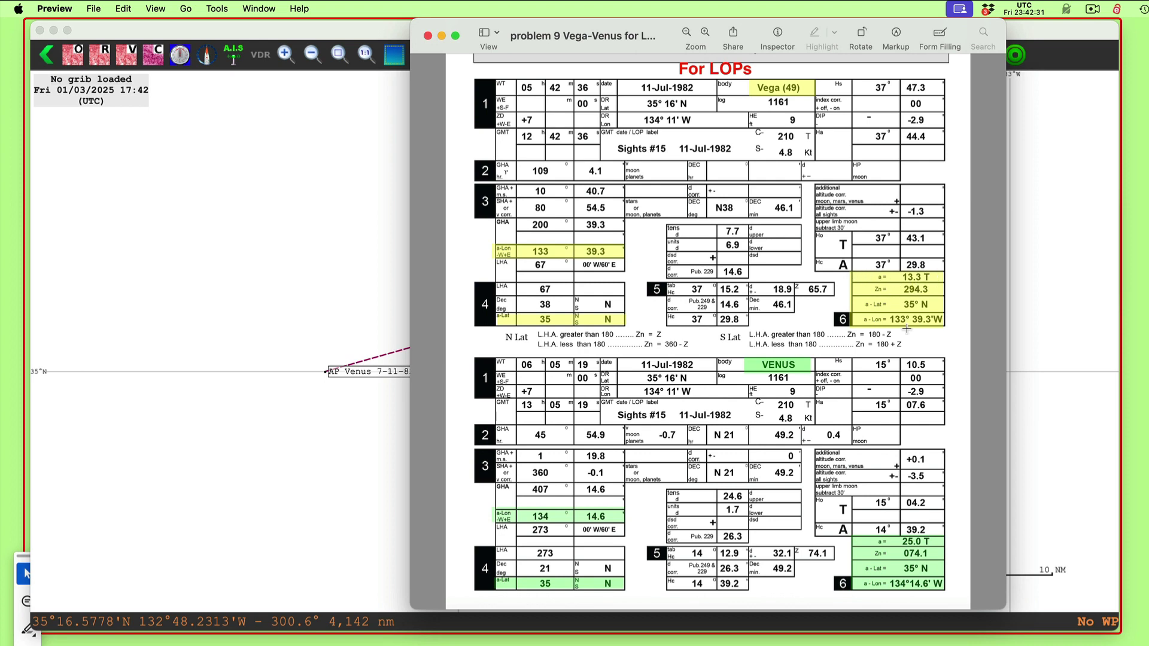
{"action": "left_click_drag", "start_coordinate": [527, 26], "coordinate": [965, 267]}
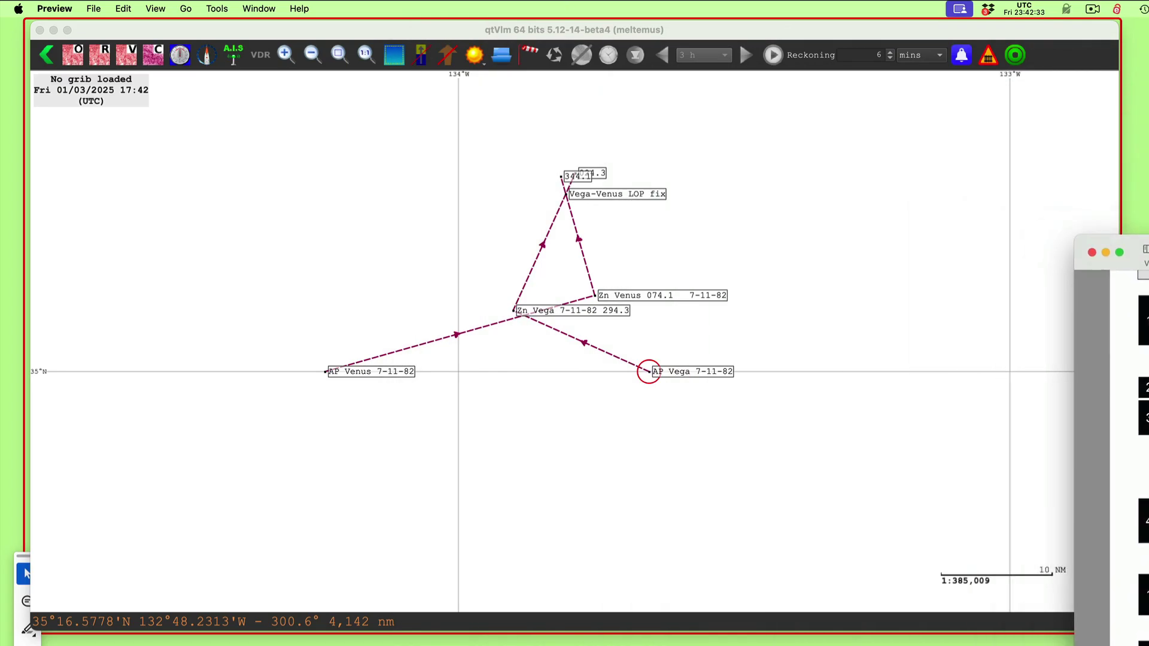
{"action": "left_click", "coordinate": [601, 349]}
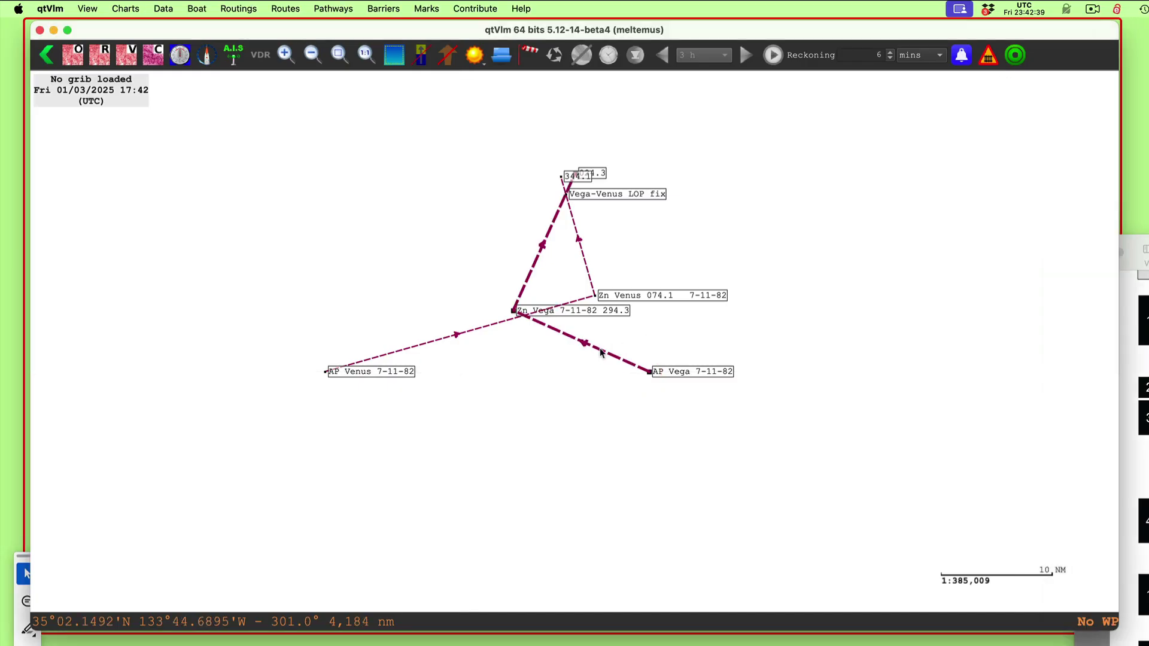
{"action": "mouse_move", "coordinate": [600, 349]}
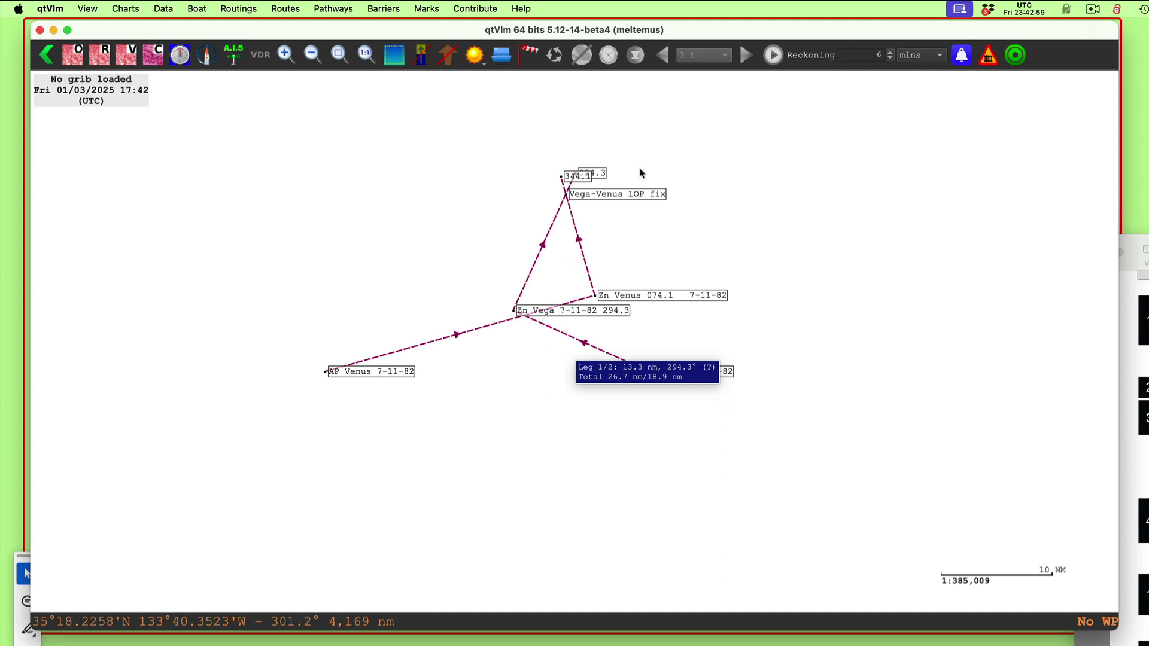
{"action": "mouse_move", "coordinate": [535, 271]}
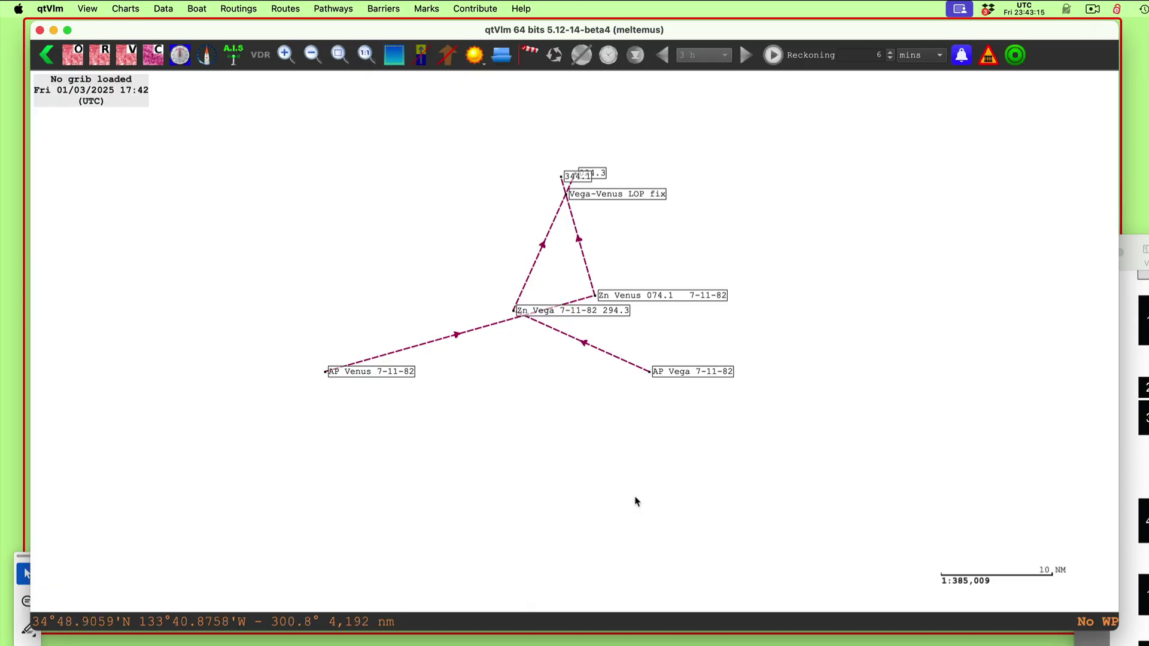
Add a new POI mark just below the fix triangle.
{"action": "left_click_drag", "start_coordinate": [619, 483], "coordinate": [623, 430]}
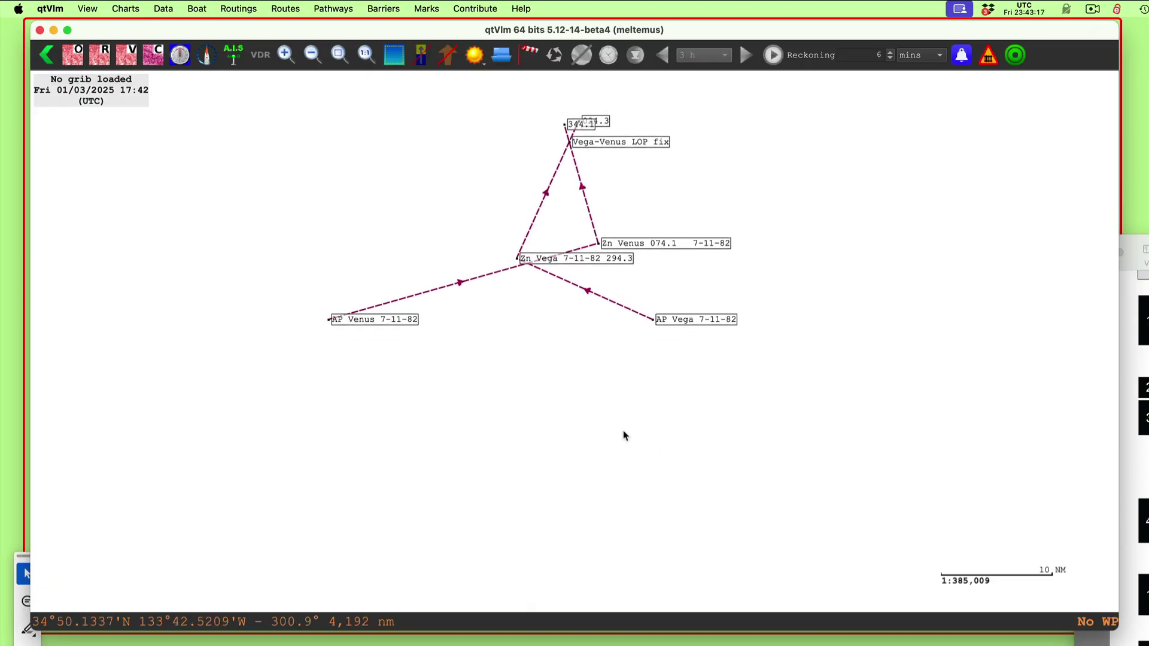
{"action": "right_click", "coordinate": [578, 436]}
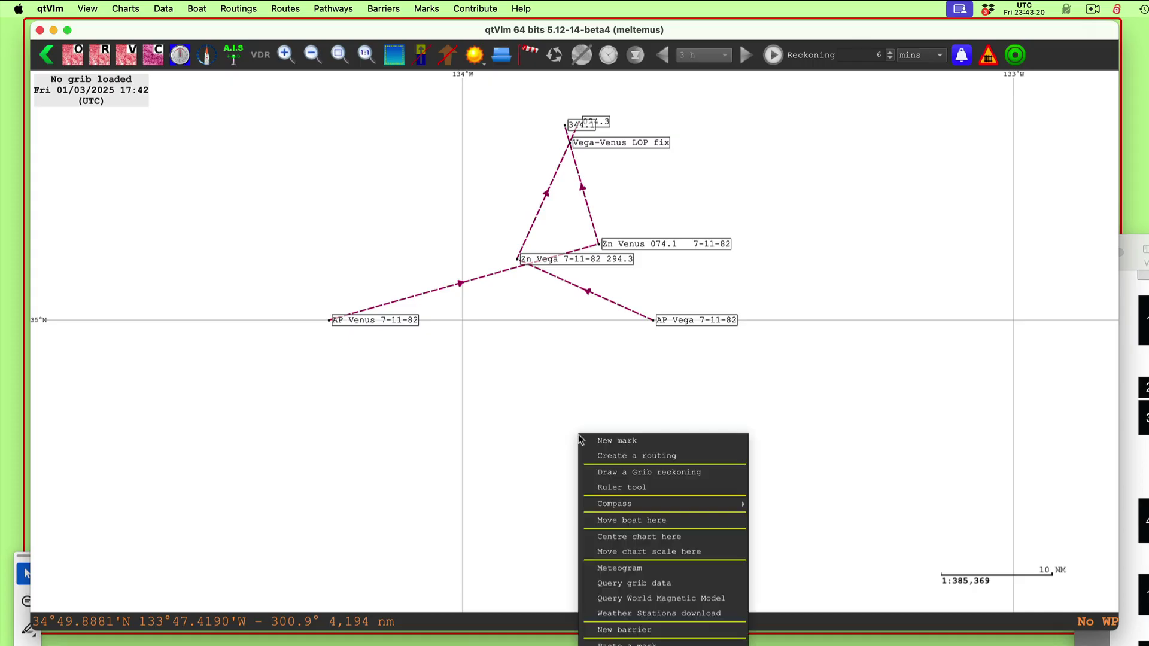
{"action": "left_click", "coordinate": [631, 447]}
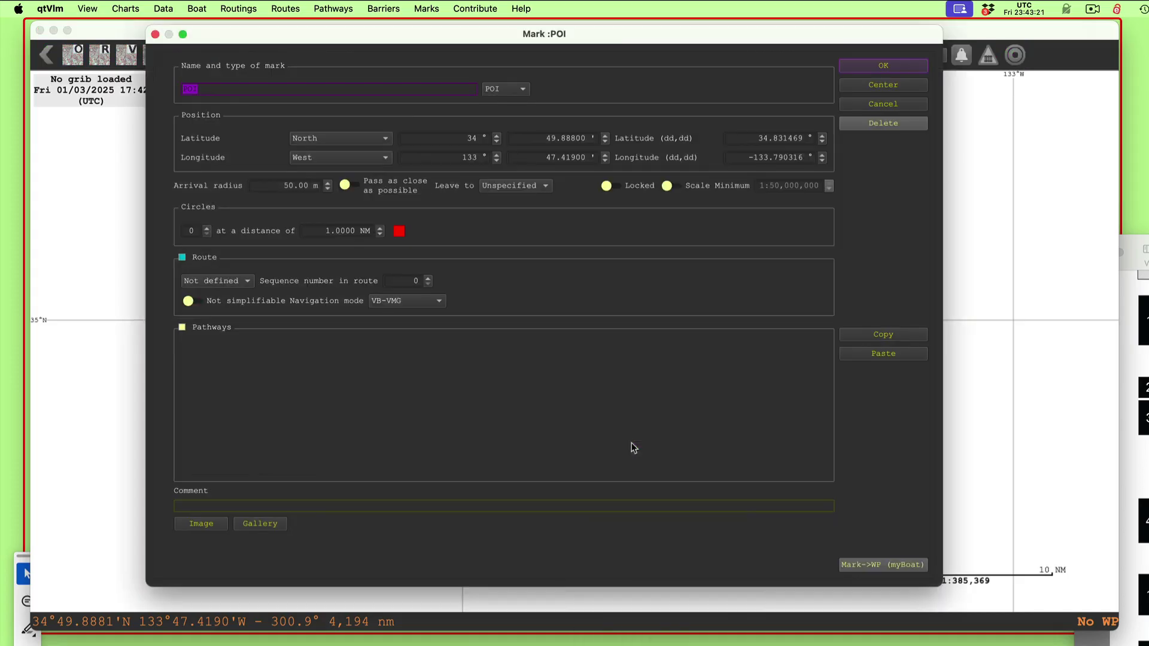
{"action": "left_click", "coordinate": [884, 66]}
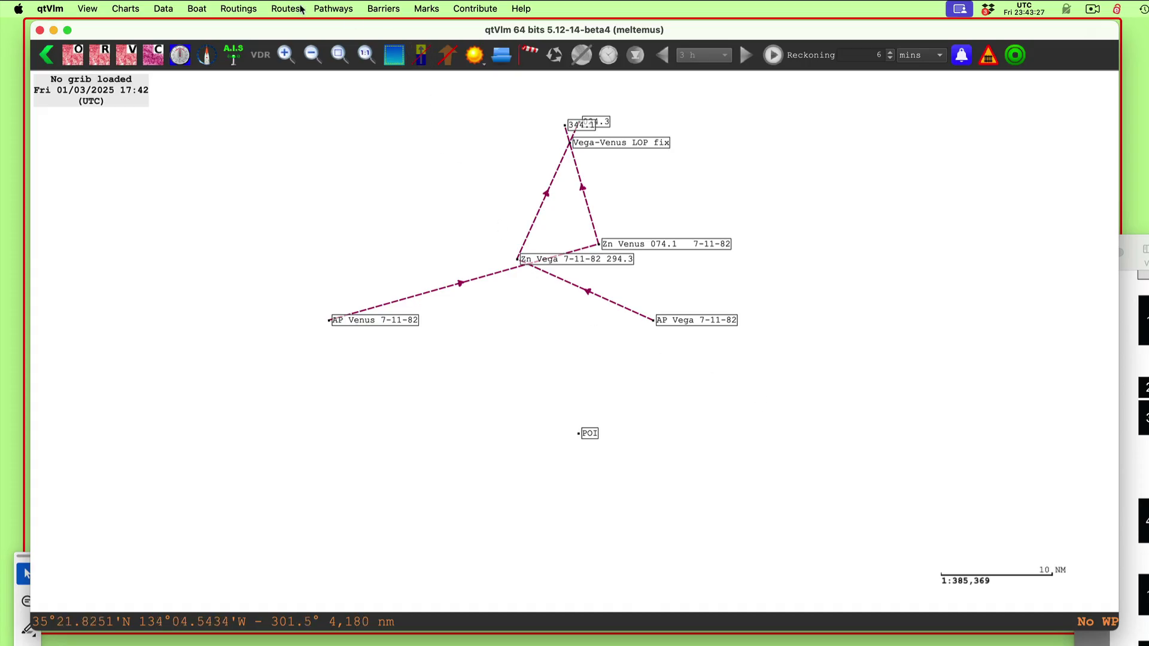
Create a pathway starting from its first mark, linking POI, POI_020 and POI_030.
{"action": "left_click", "coordinate": [337, 10]}
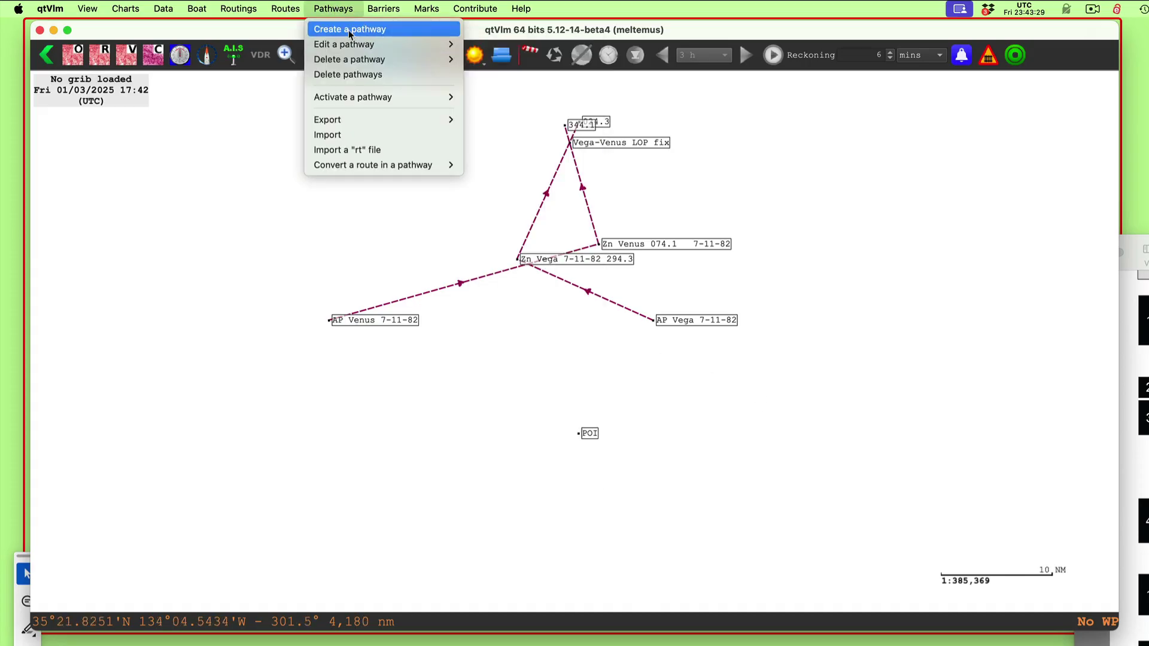
{"action": "left_click", "coordinate": [352, 30]}
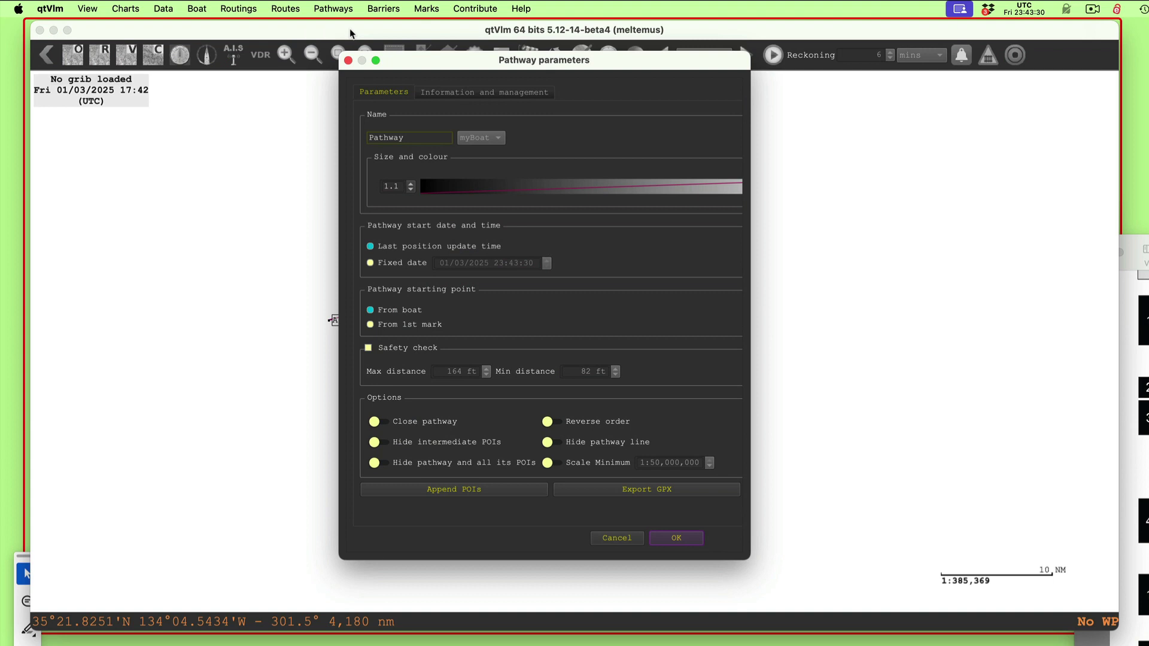
{"action": "left_click", "coordinate": [421, 138]}
{"action": "left_click", "coordinate": [372, 327]}
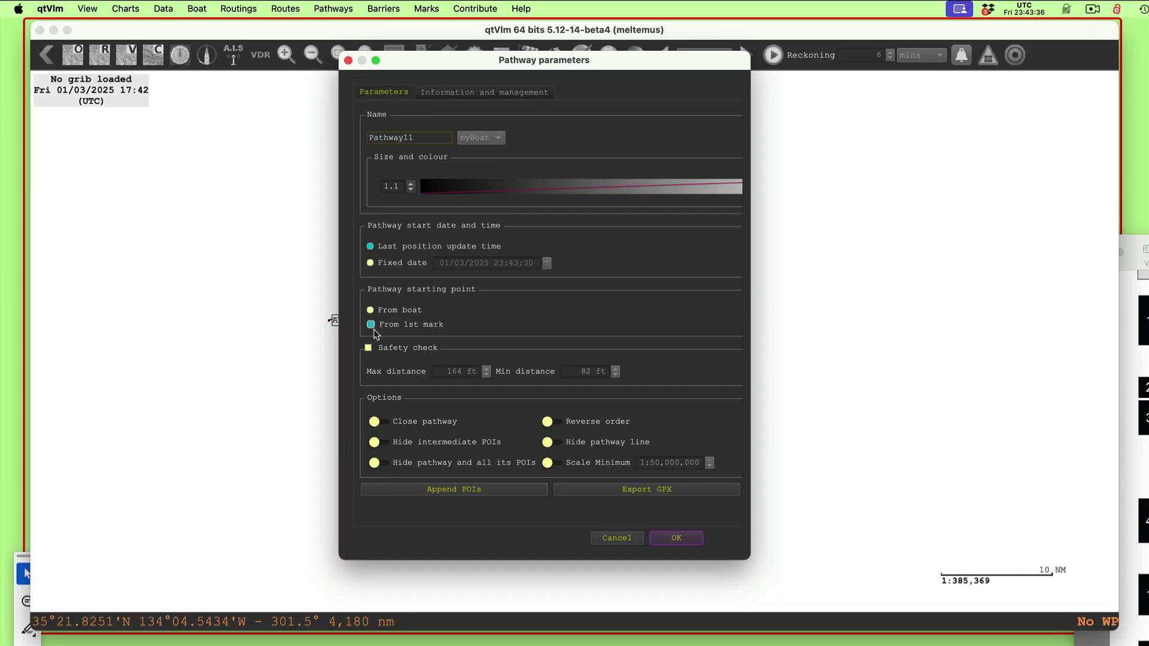
{"action": "left_click", "coordinate": [456, 490]}
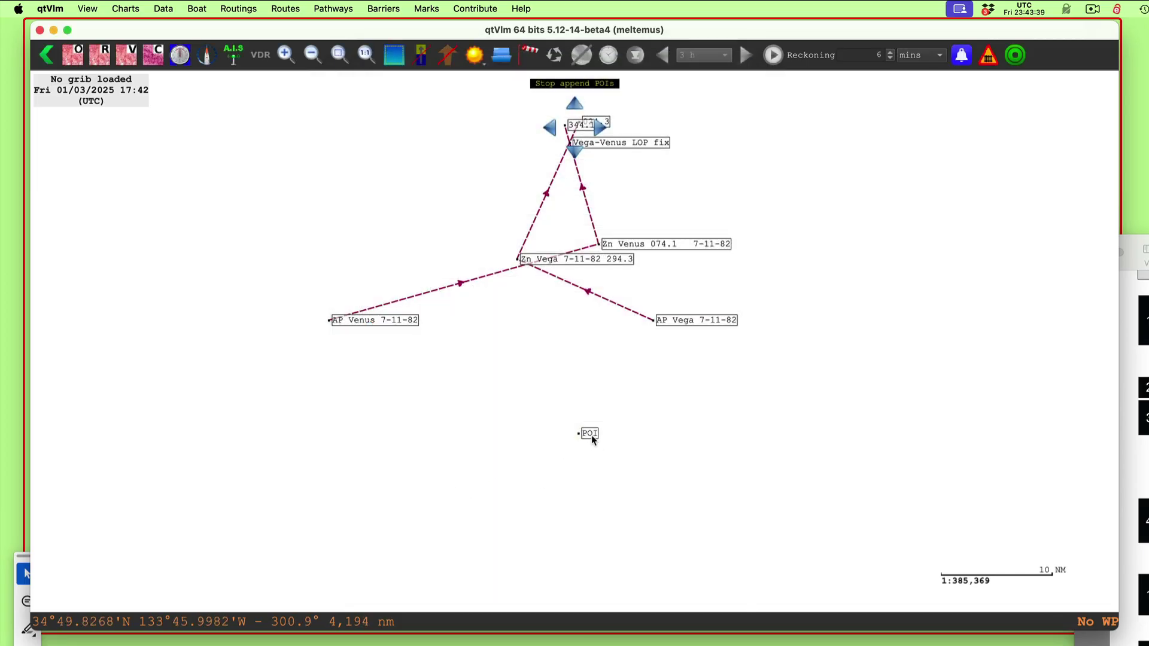
{"action": "left_click", "coordinate": [589, 435]}
{"action": "left_click", "coordinate": [507, 364]}
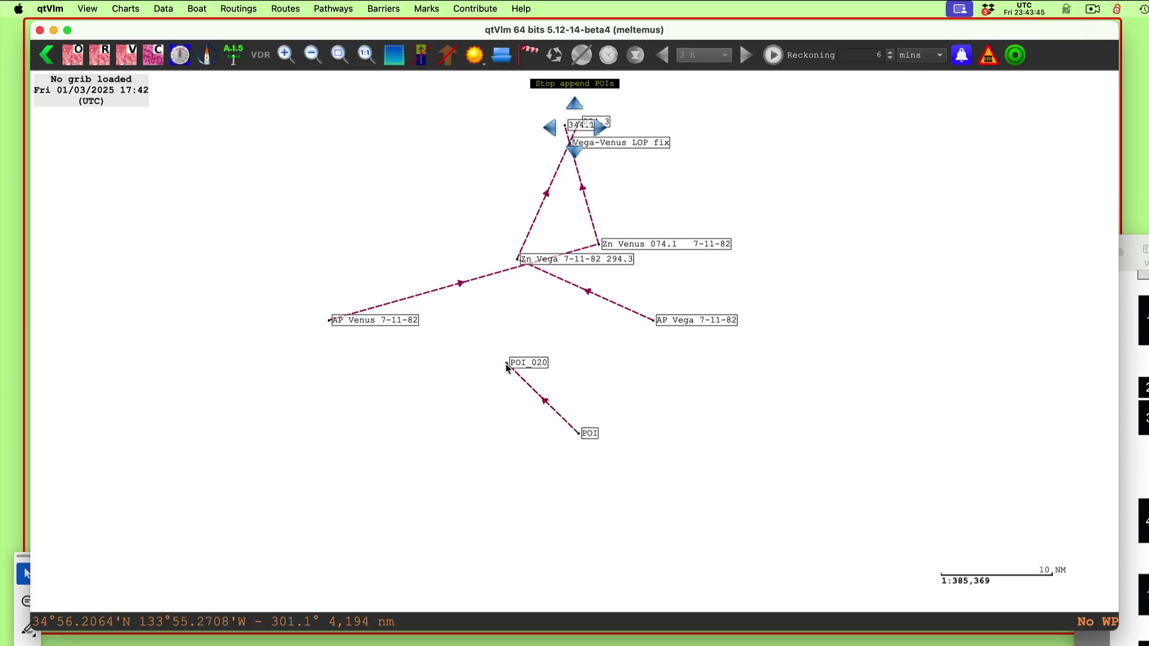
{"action": "left_click", "coordinate": [556, 319]}
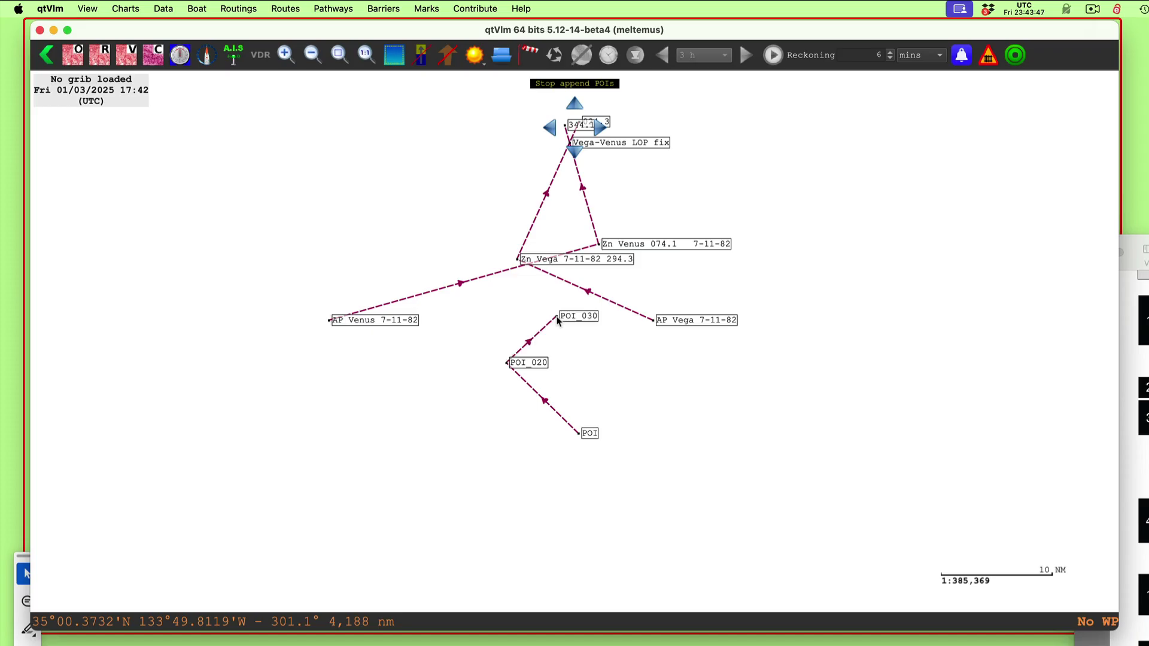
{"action": "key", "text": "Escape"}
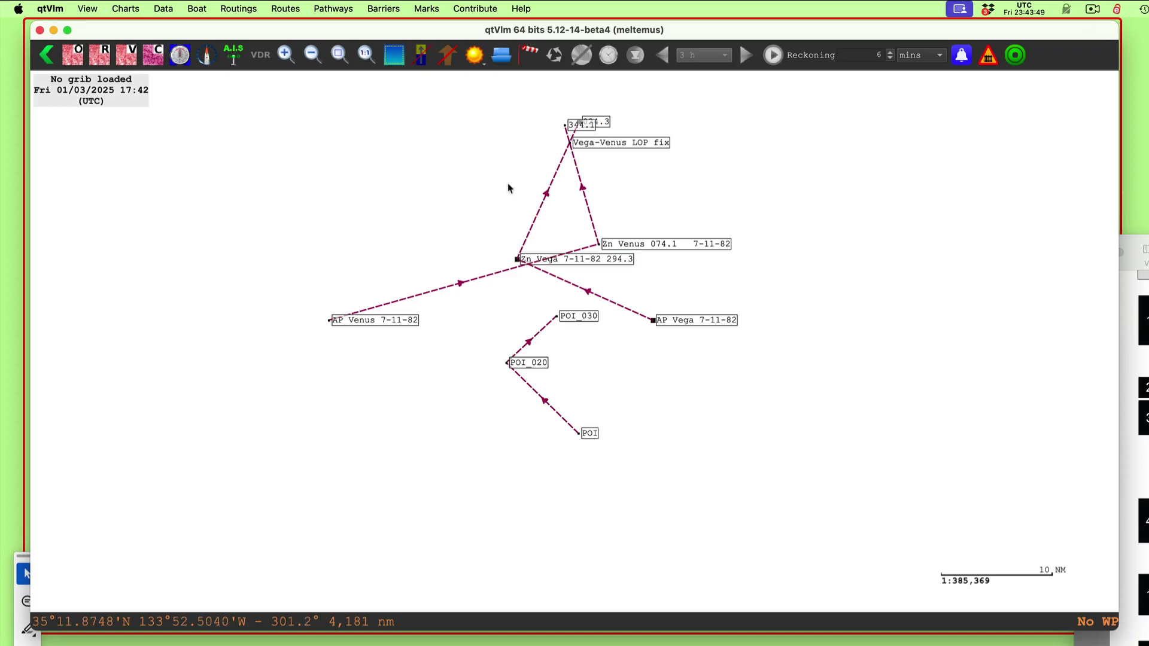
Reposition the POI, POI_020 and POI_030 marks on the chart.
{"action": "left_click", "coordinate": [596, 319]}
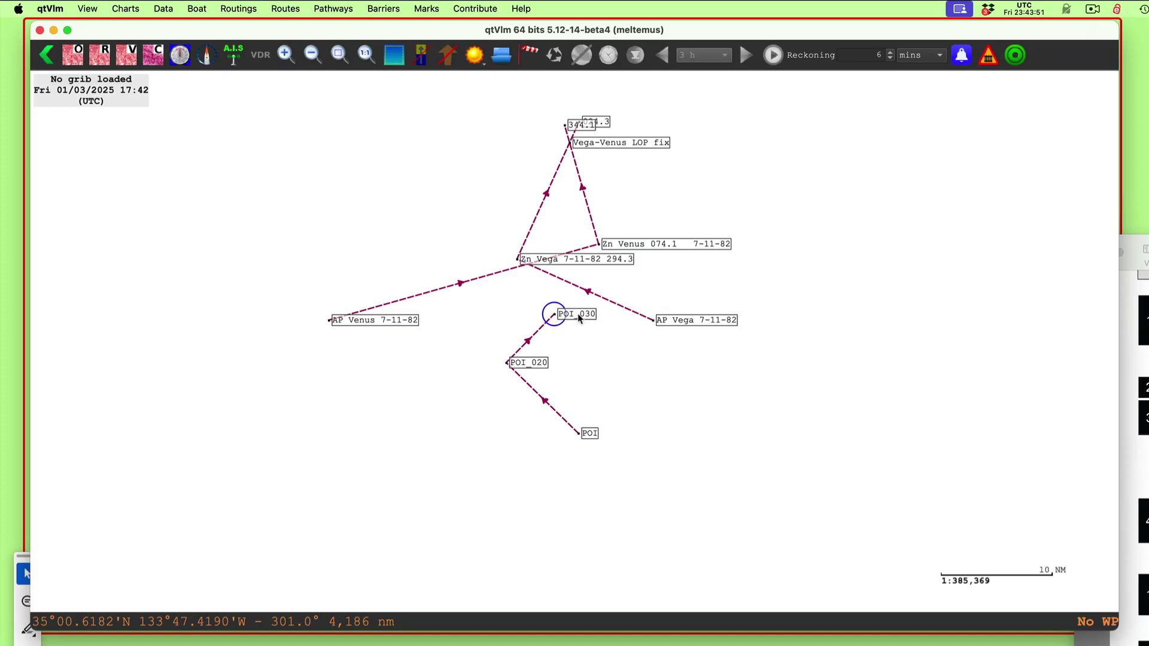
{"action": "left_click_drag", "start_coordinate": [528, 367], "coordinate": [499, 390]}
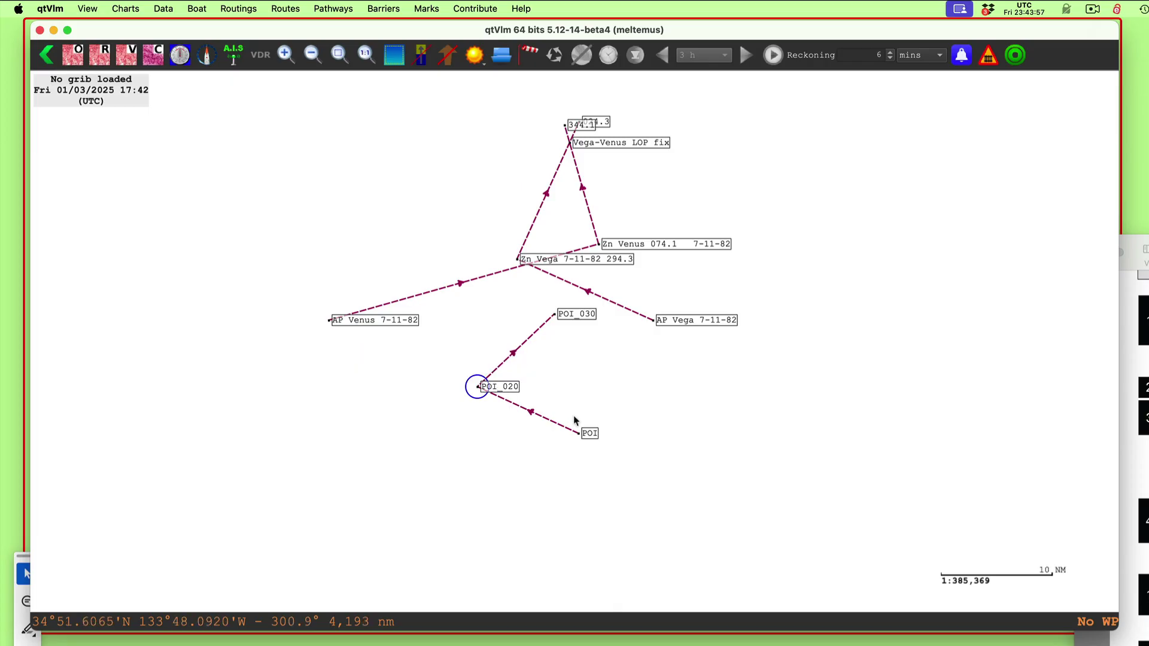
{"action": "left_click_drag", "start_coordinate": [586, 437], "coordinate": [588, 440]}
{"action": "mouse_move", "coordinate": [514, 390]}
{"action": "left_mouse_down"}
{"action": "mouse_move", "coordinate": [507, 379]}
{"action": "mouse_move", "coordinate": [499, 396]}
{"action": "left_mouse_up"}
{"action": "left_click_drag", "start_coordinate": [577, 315], "coordinate": [537, 359]}
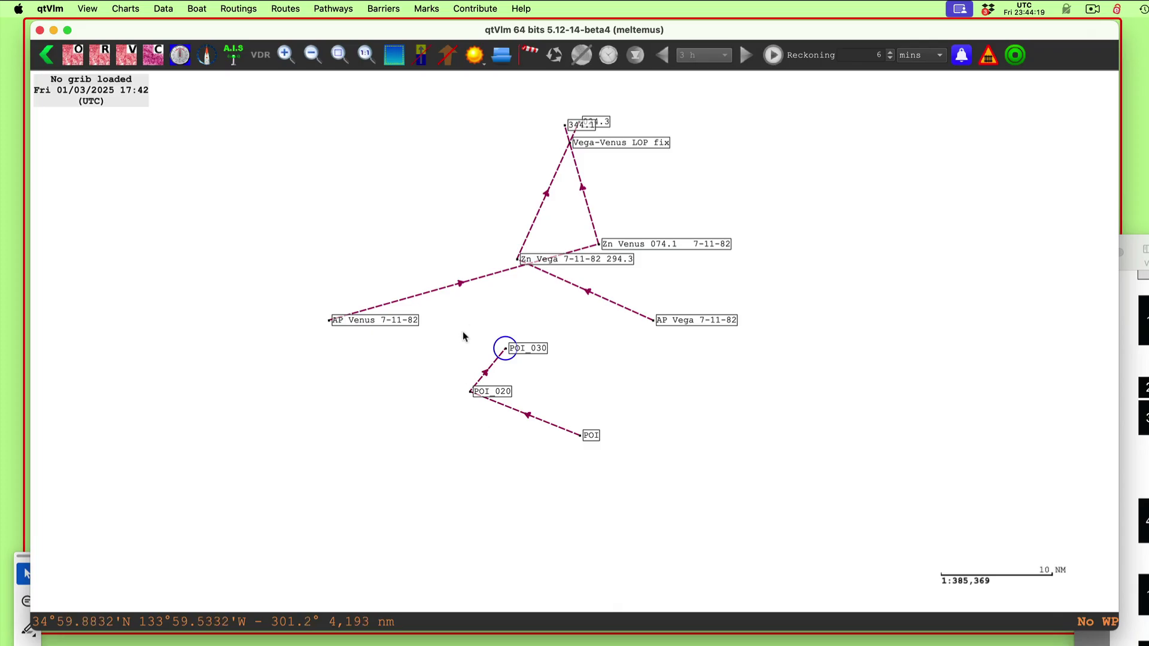
Box-select the three stray POI marks and delete them all, confirming with Yes.
{"action": "left_click_drag", "start_coordinate": [459, 325], "coordinate": [619, 465]}
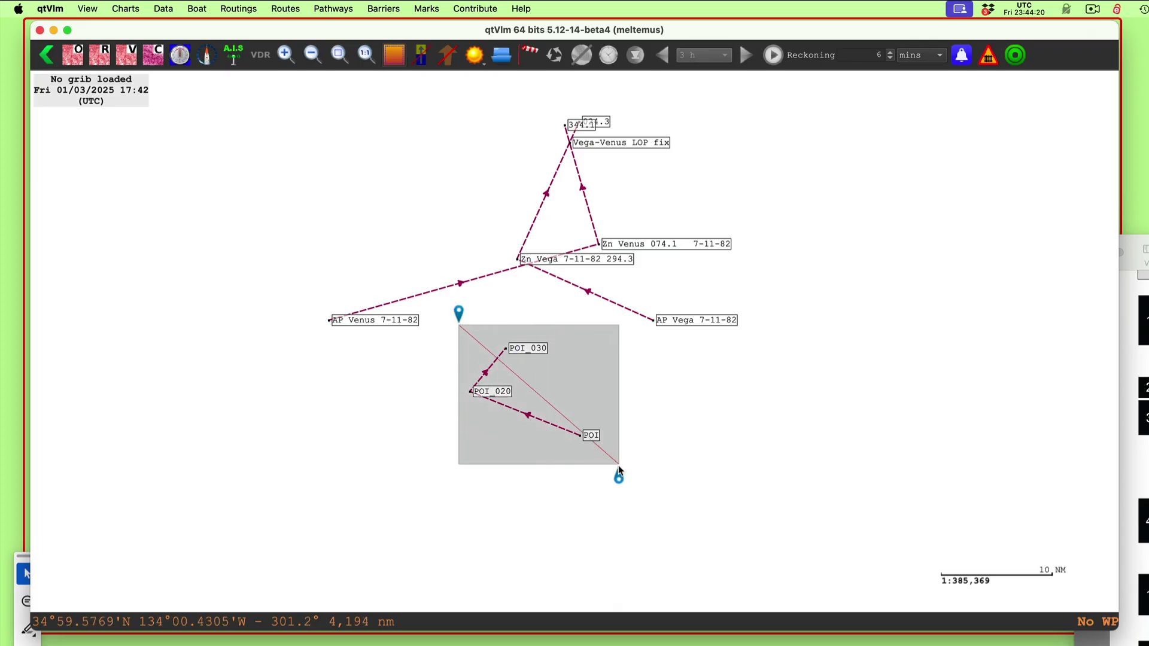
{"action": "right_click", "coordinate": [578, 385]}
{"action": "left_click", "coordinate": [619, 393]}
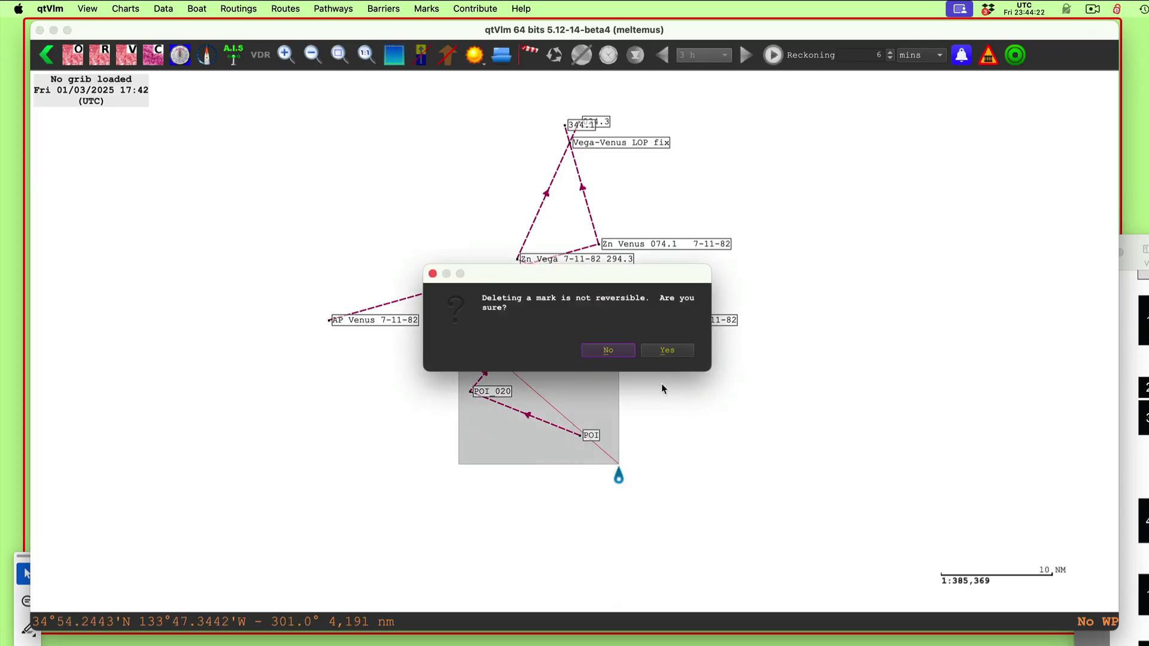
{"action": "left_click", "coordinate": [670, 353]}
{"action": "scroll", "coordinate": [666, 433], "scroll_direction": "up", "scroll_amount": 5}
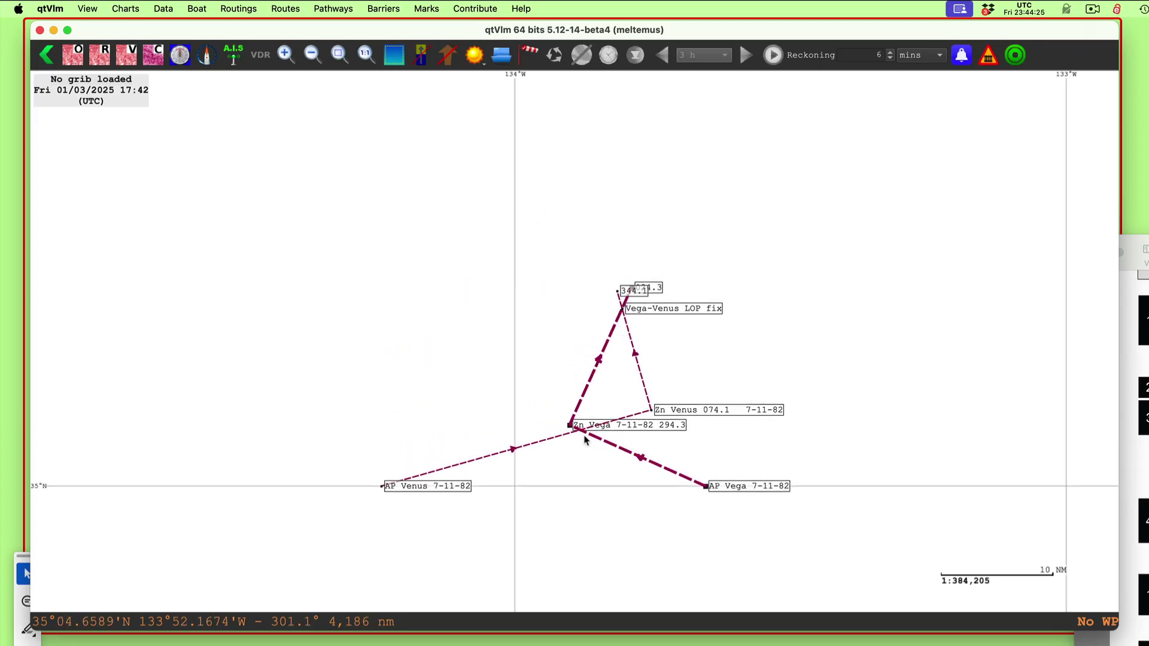
Give the AP Vega 7-11-82 mark one range circle of 13.3 NM.
{"action": "scroll", "coordinate": [377, 264], "scroll_direction": "down", "scroll_amount": 2}
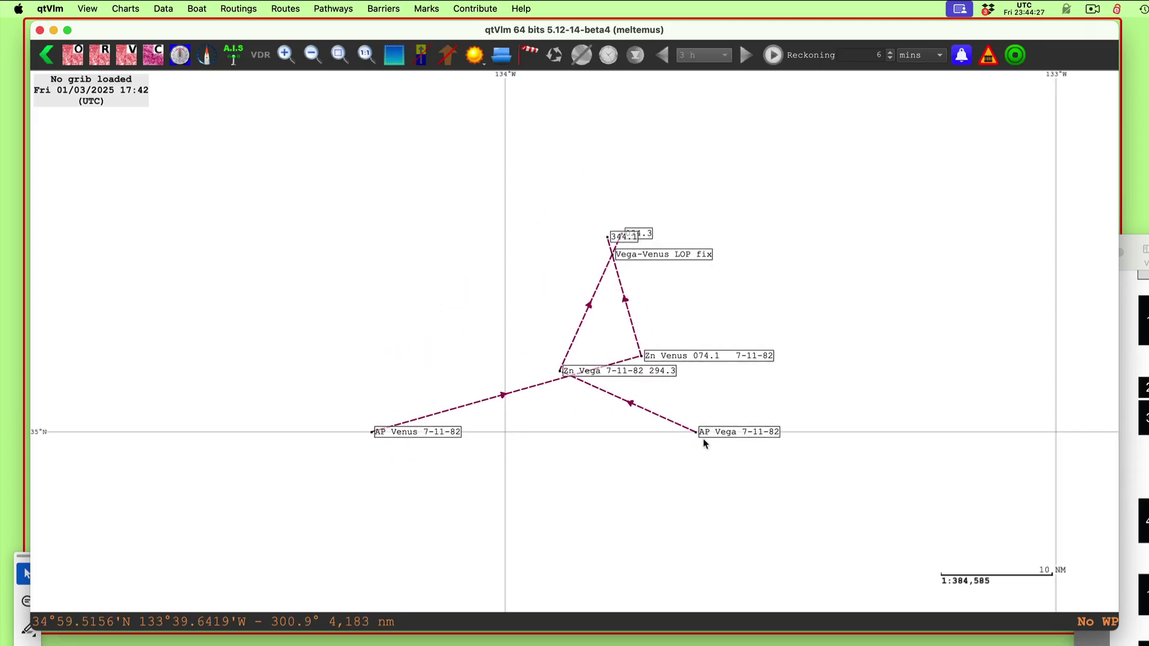
{"action": "right_click", "coordinate": [720, 432]}
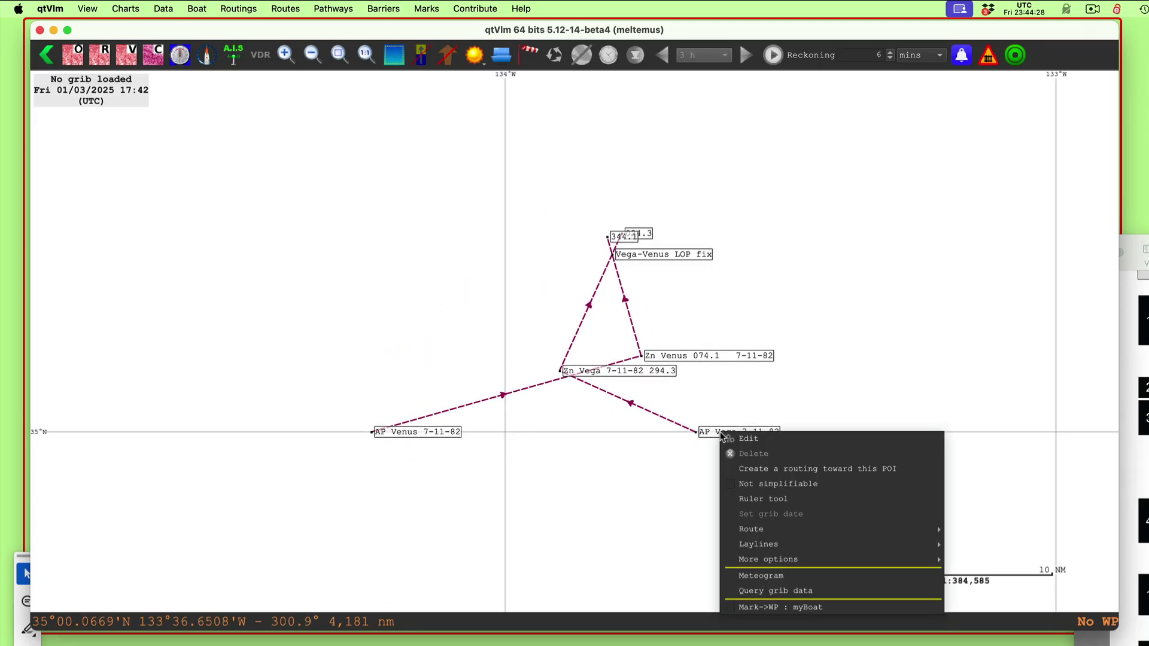
{"action": "left_click", "coordinate": [753, 440]}
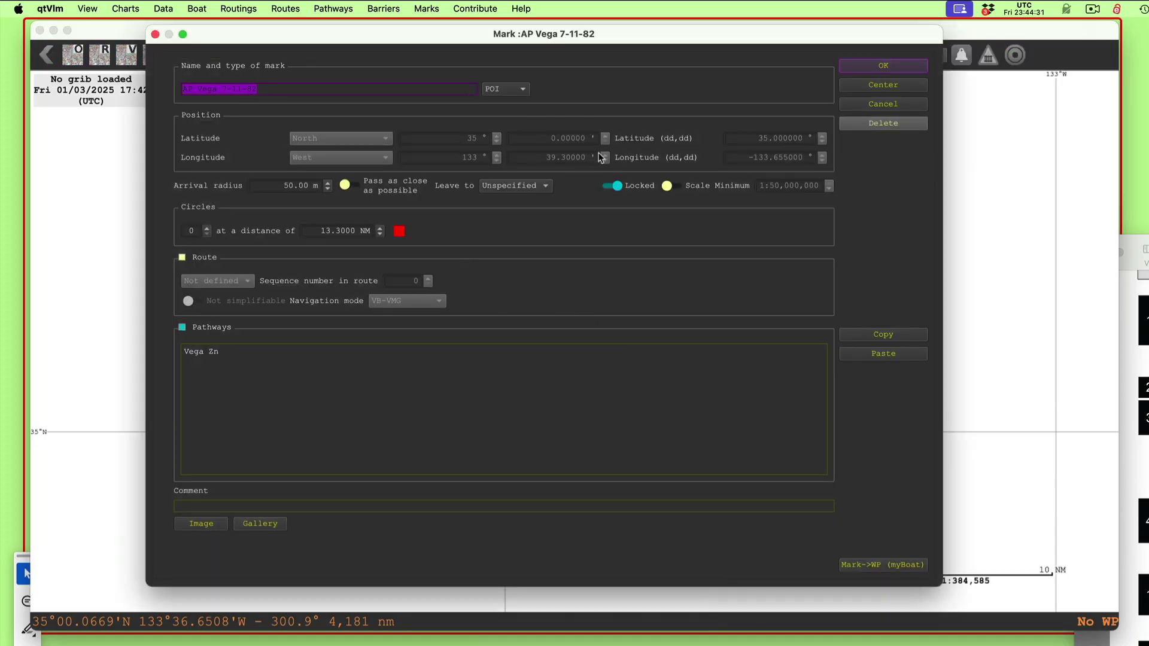
{"action": "left_click", "coordinate": [206, 227]}
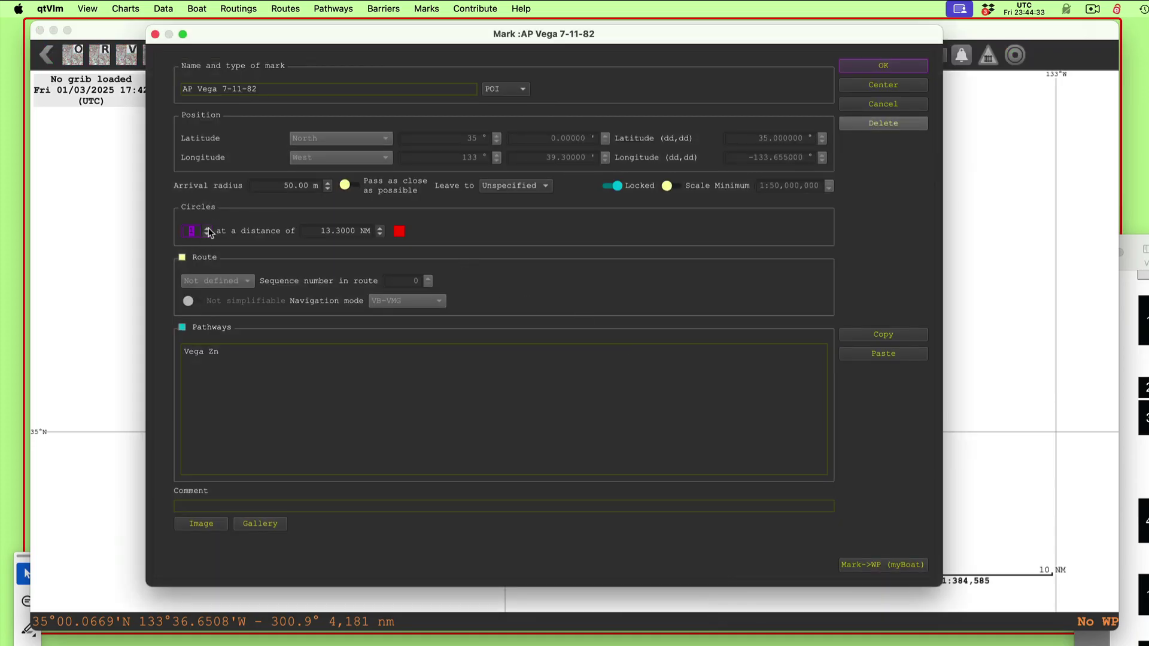
{"action": "left_click", "coordinate": [885, 72]}
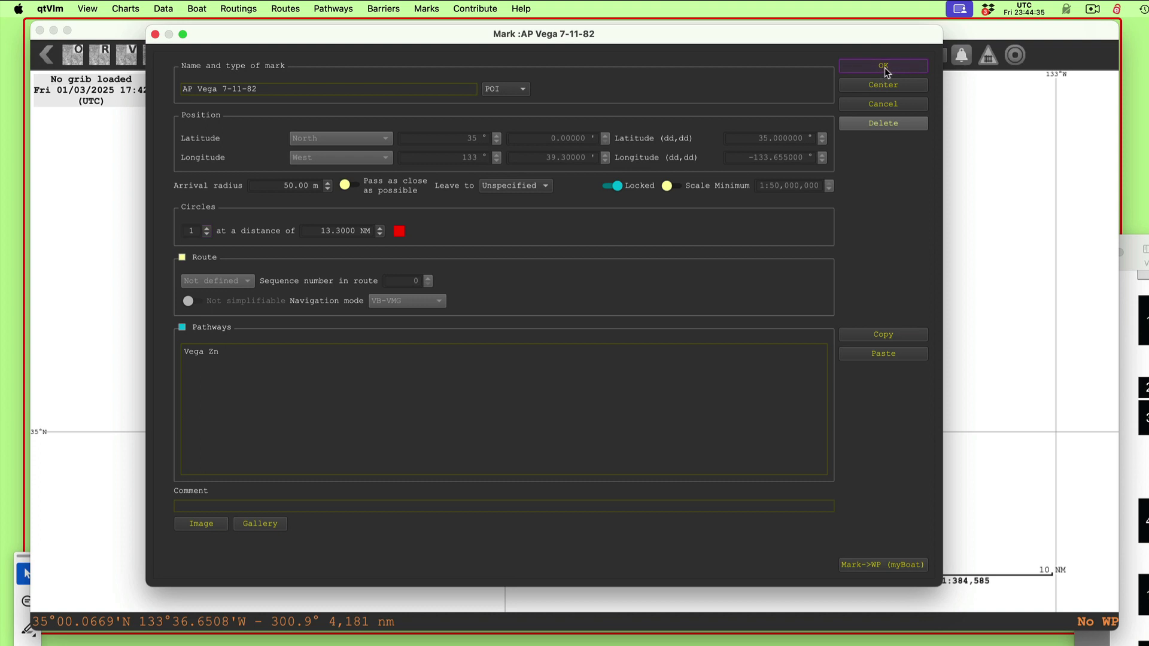
{"action": "left_click", "coordinate": [346, 235]}
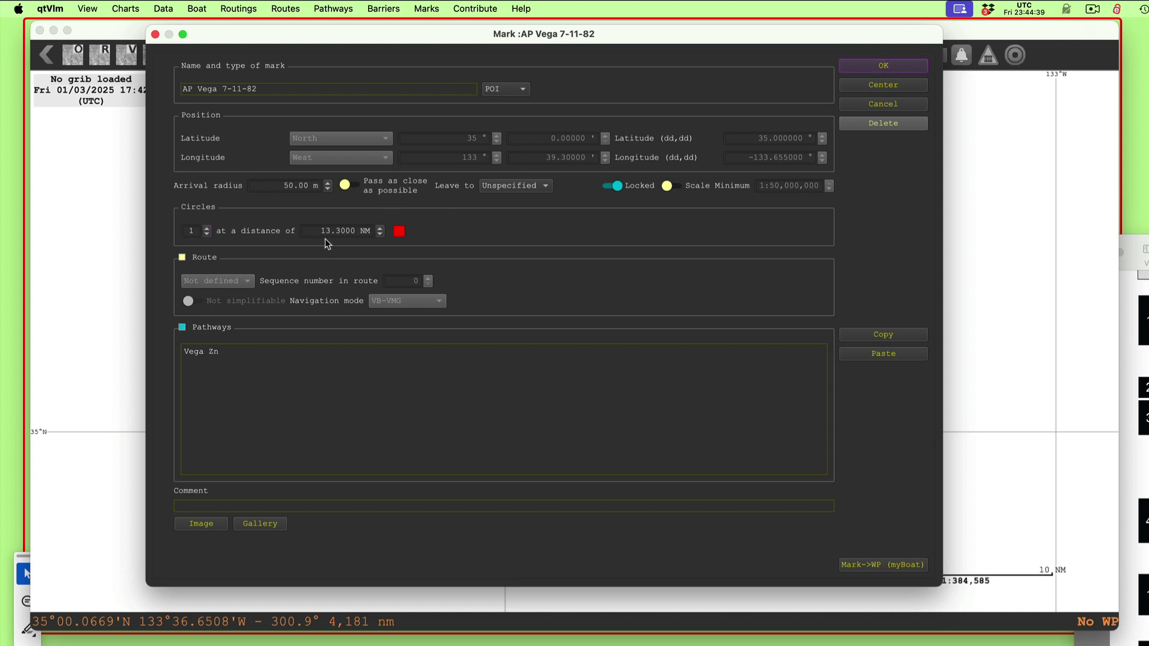
{"action": "left_click", "coordinate": [913, 68]}
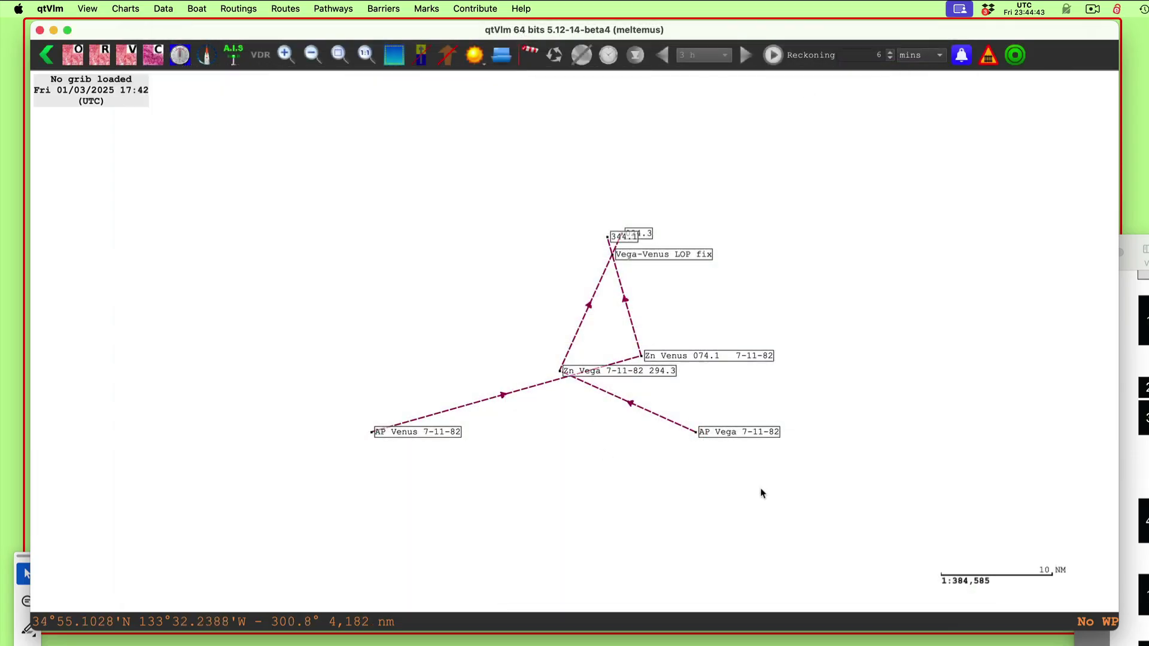
Recentre the chart on the plot and bring the Preview LOP worksheet forward.
{"action": "scroll", "coordinate": [854, 352], "scroll_direction": "down", "scroll_amount": 1}
{"action": "scroll", "coordinate": [855, 351], "scroll_direction": "up", "scroll_amount": 1}
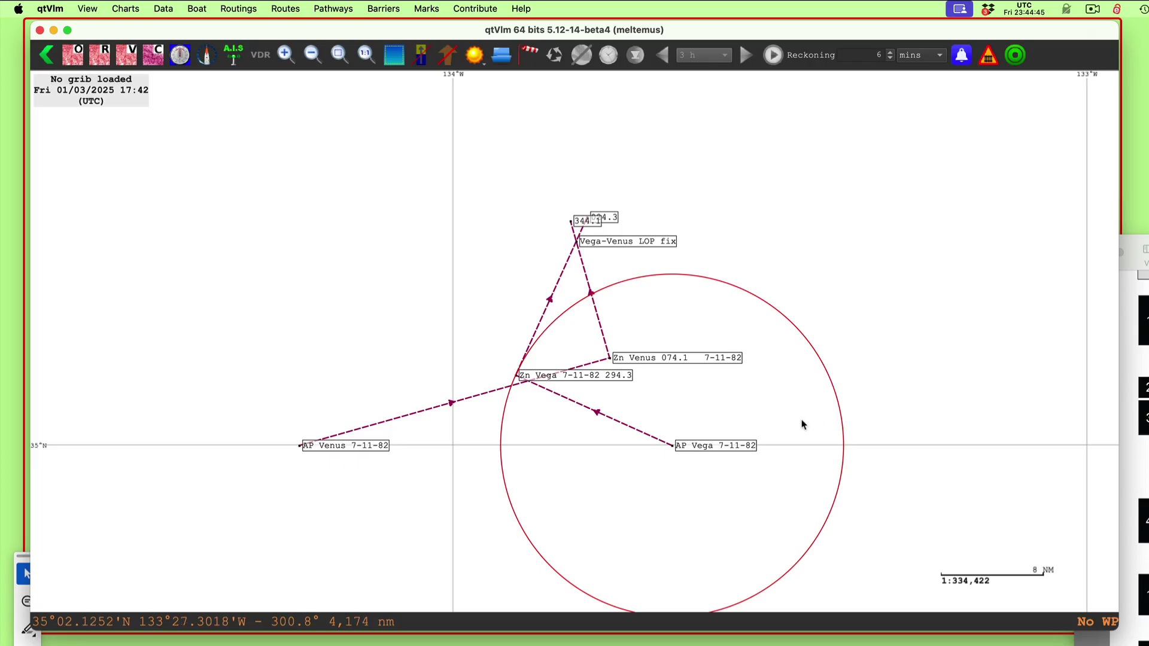
{"action": "left_click_drag", "start_coordinate": [918, 265], "coordinate": [903, 198]}
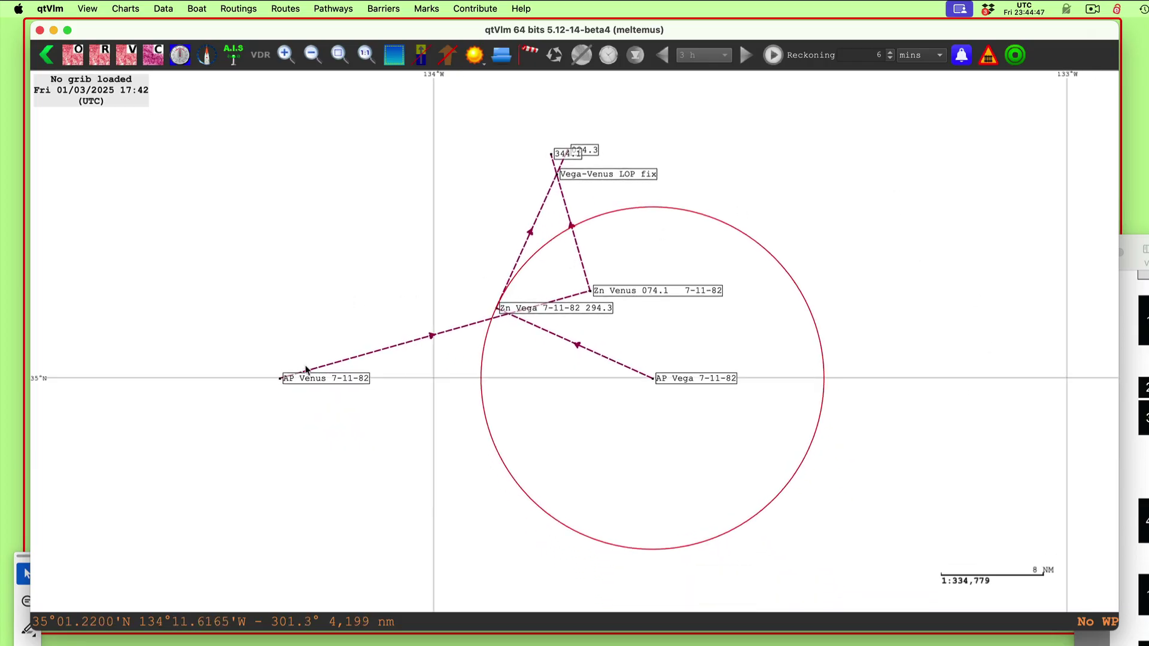
{"action": "key", "text": "super+Tab"}
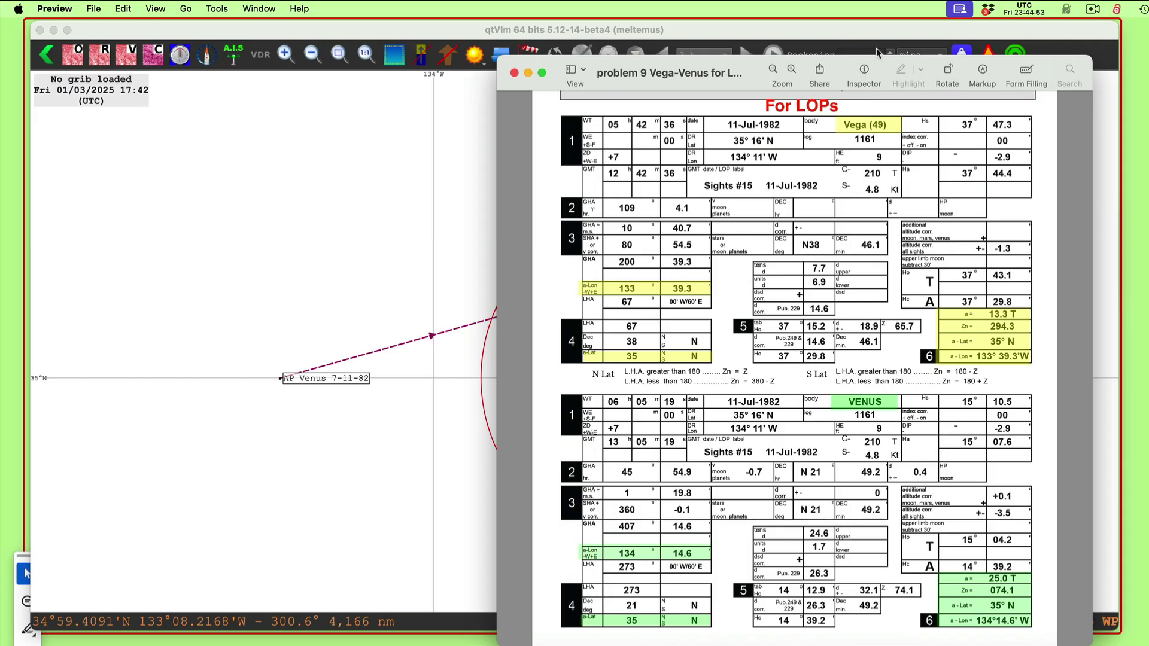
Move the Preview worksheet window up and left, then minimize it.
{"action": "left_click_drag", "start_coordinate": [748, 72], "coordinate": [720, 34]}
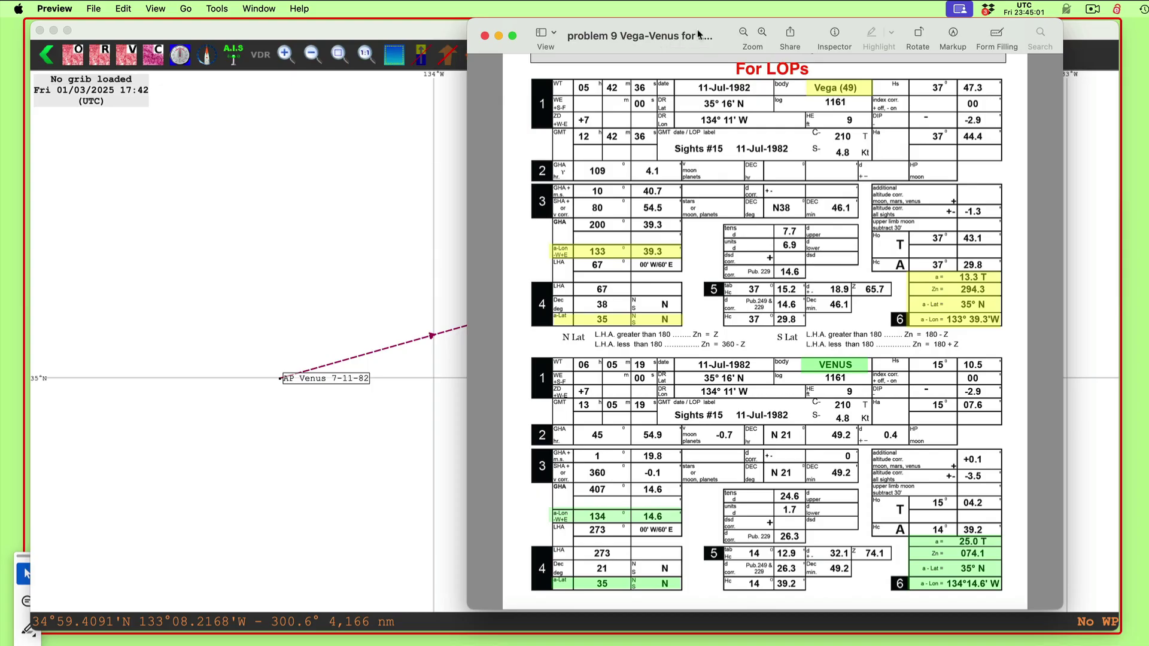
{"action": "key", "text": "super+m"}
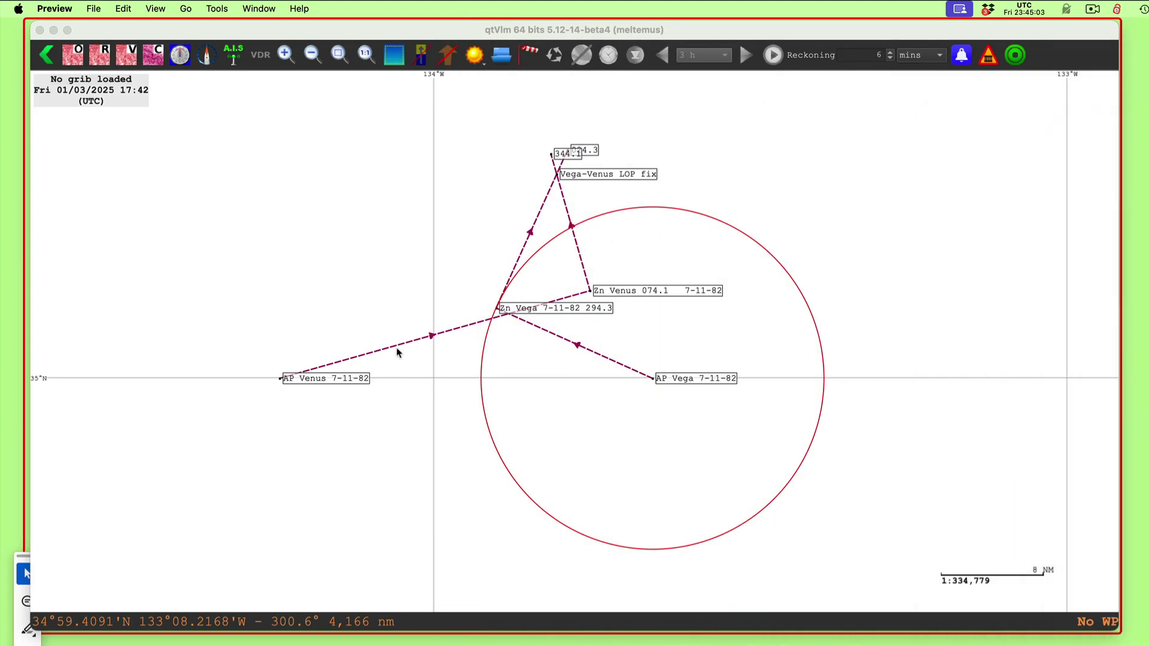
Give the AP Venus 7-11-82 mark one 25 NM range circle.
{"action": "left_click", "coordinate": [405, 347]}
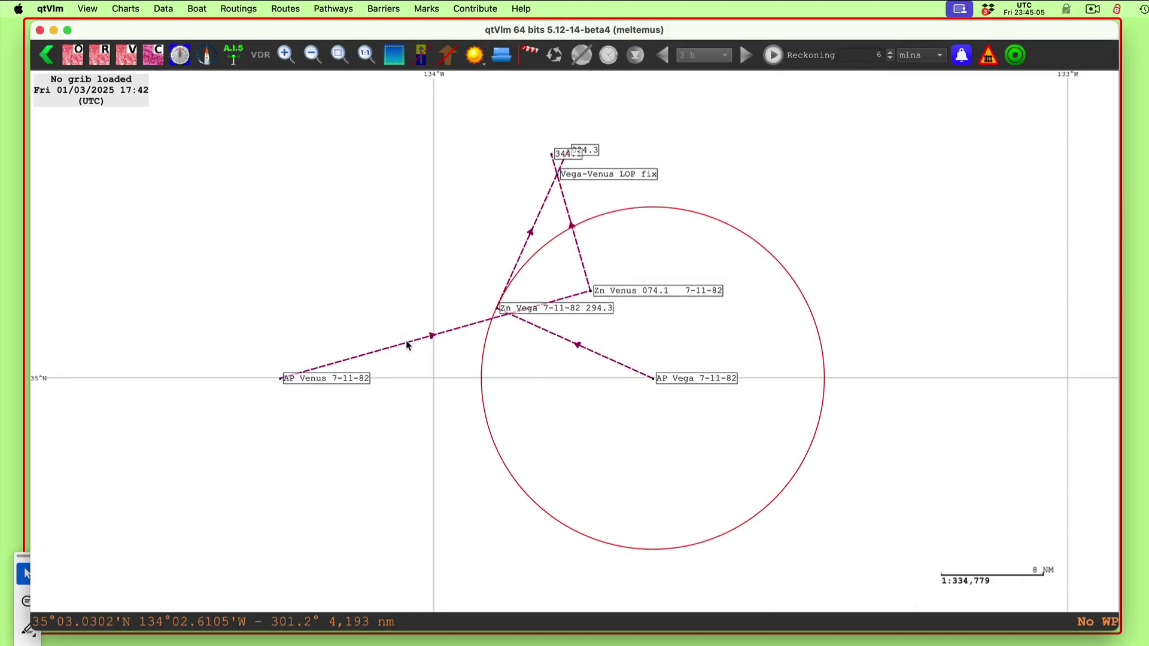
{"action": "mouse_move", "coordinate": [405, 347]}
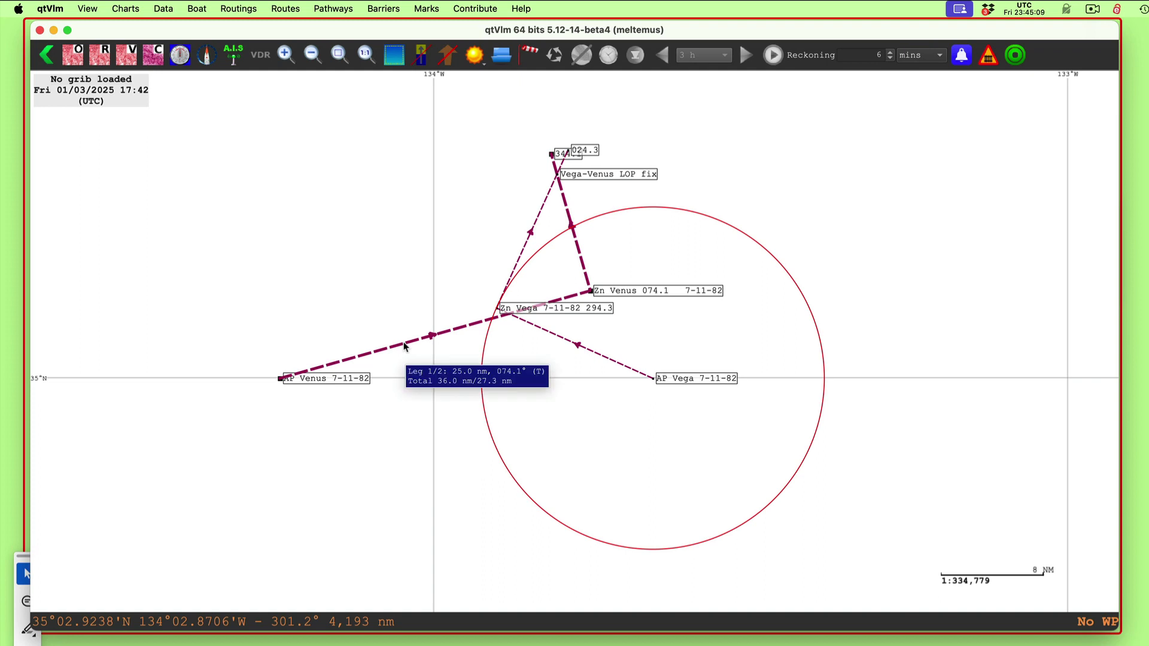
{"action": "right_click", "coordinate": [348, 376]}
{"action": "left_click", "coordinate": [376, 383]}
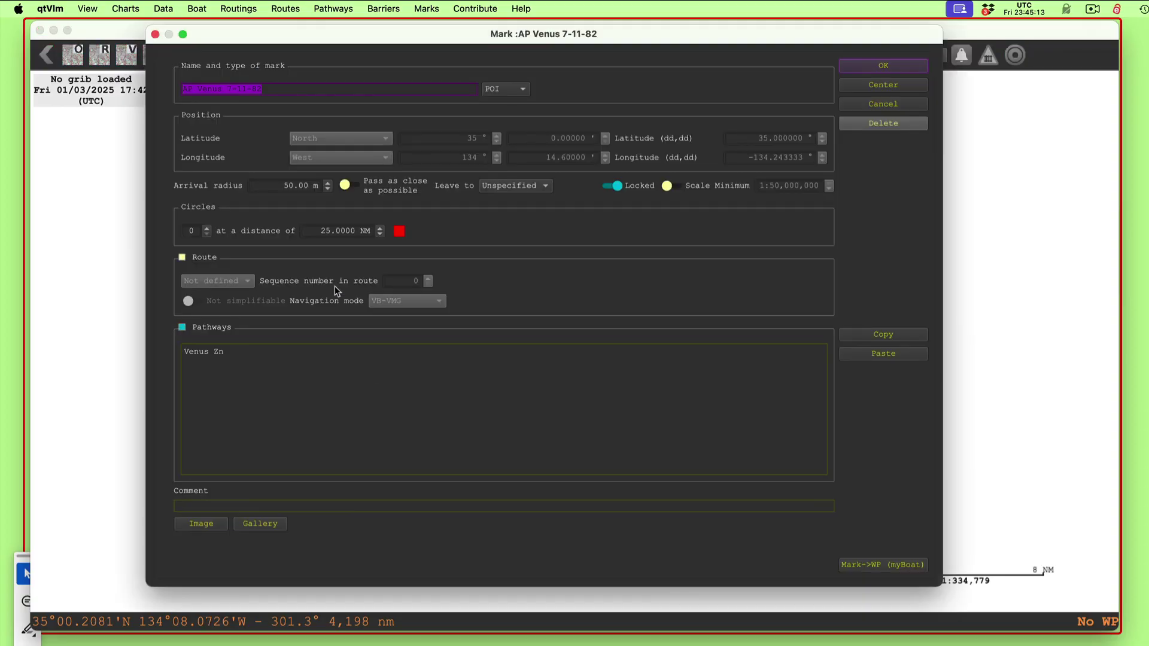
{"action": "left_click", "coordinate": [208, 229]}
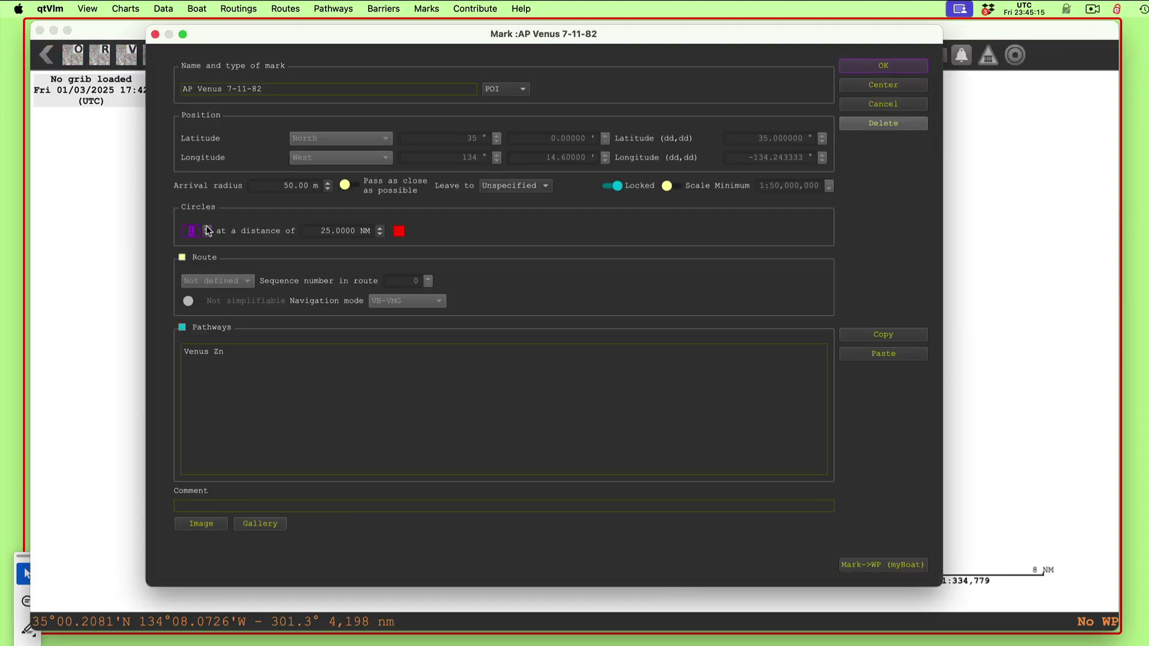
{"action": "left_click", "coordinate": [888, 65]}
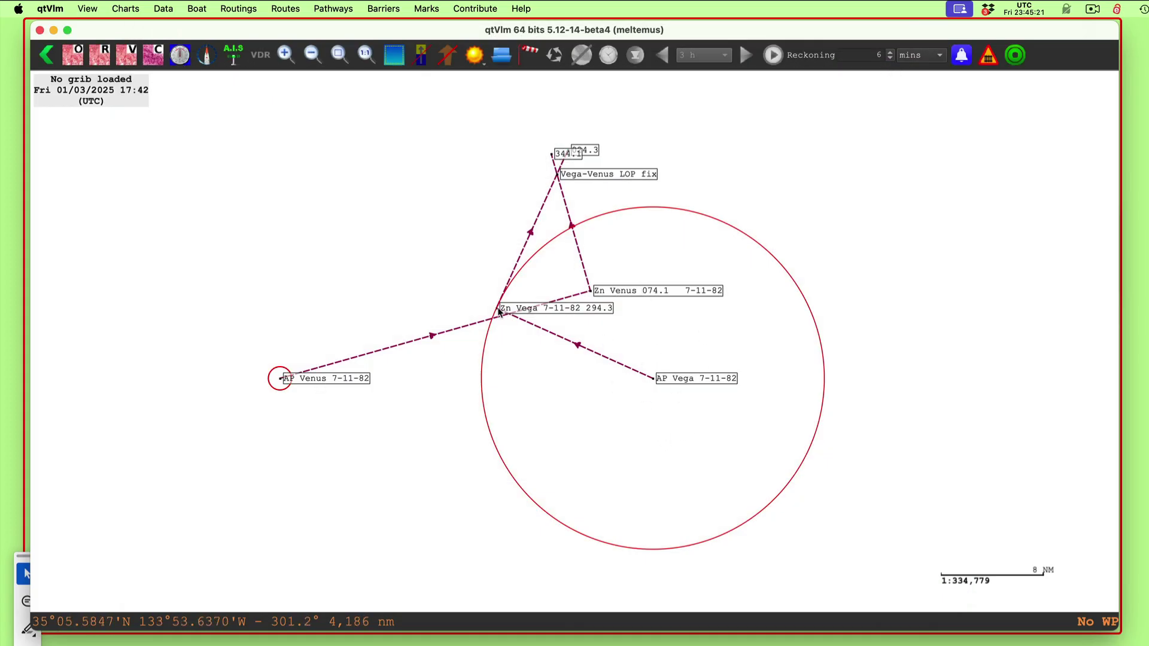
{"action": "mouse_move", "coordinate": [497, 312]}
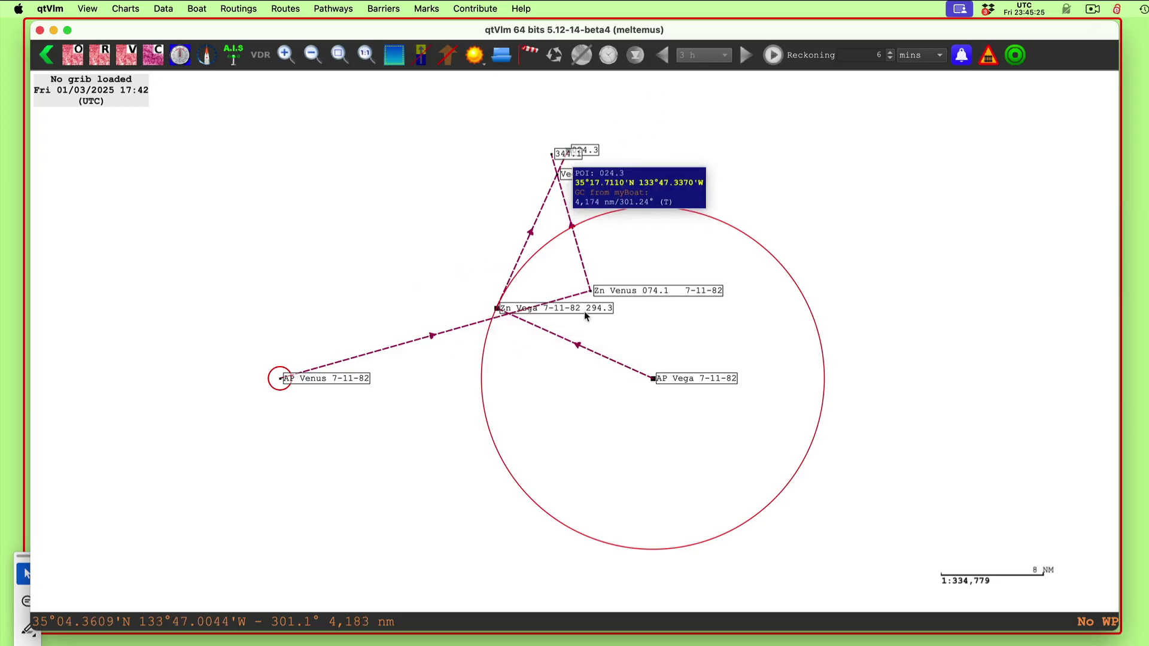
{"action": "mouse_move", "coordinate": [615, 273]}
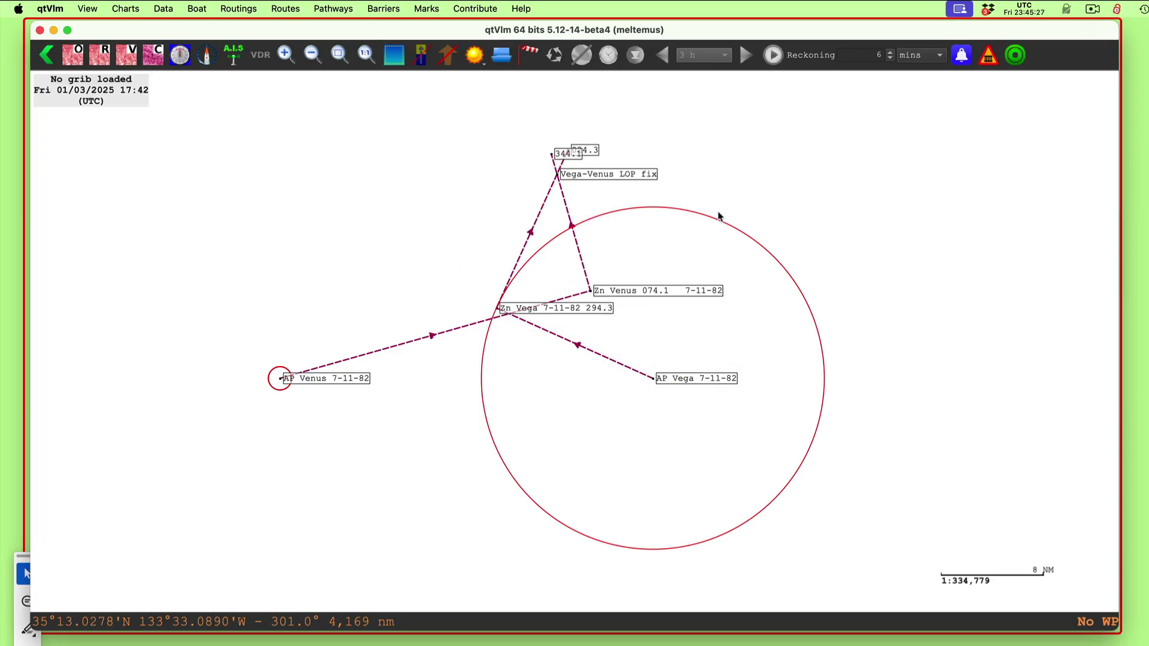
Zoom in on the fix area and move the chart scale bar beside it.
{"action": "scroll", "coordinate": [760, 242], "scroll_direction": "up", "scroll_amount": 3}
{"action": "left_click_drag", "start_coordinate": [659, 134], "coordinate": [883, 234]}
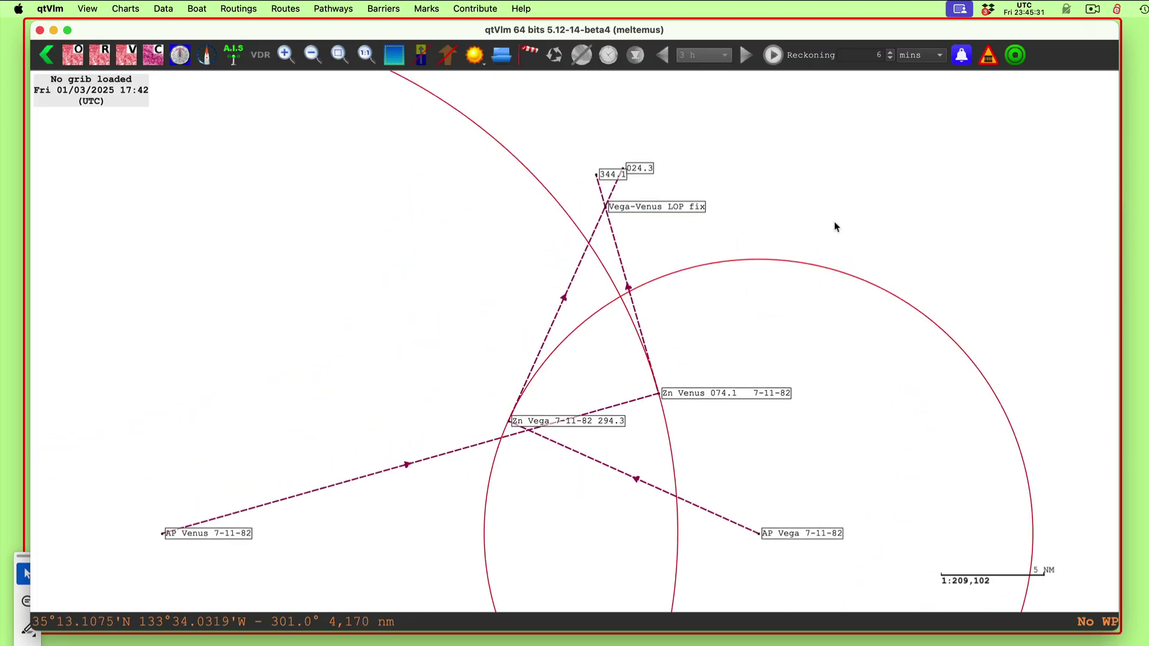
{"action": "scroll", "coordinate": [821, 231], "scroll_direction": "up", "scroll_amount": 3}
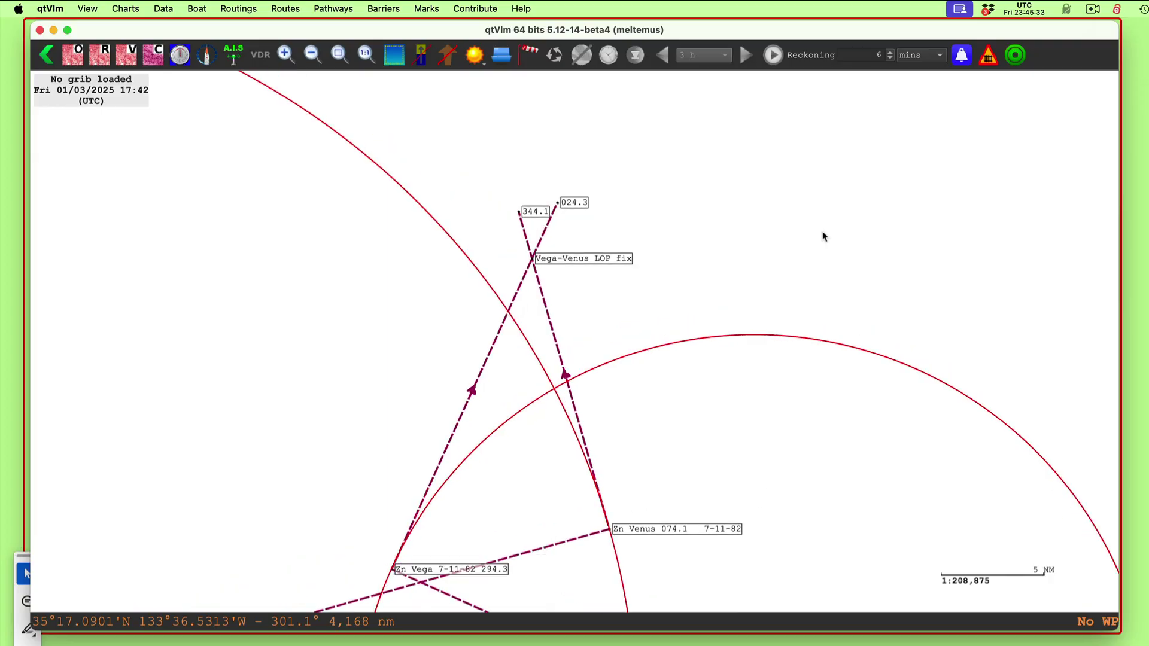
{"action": "scroll", "coordinate": [867, 249], "scroll_direction": "left", "scroll_amount": 5}
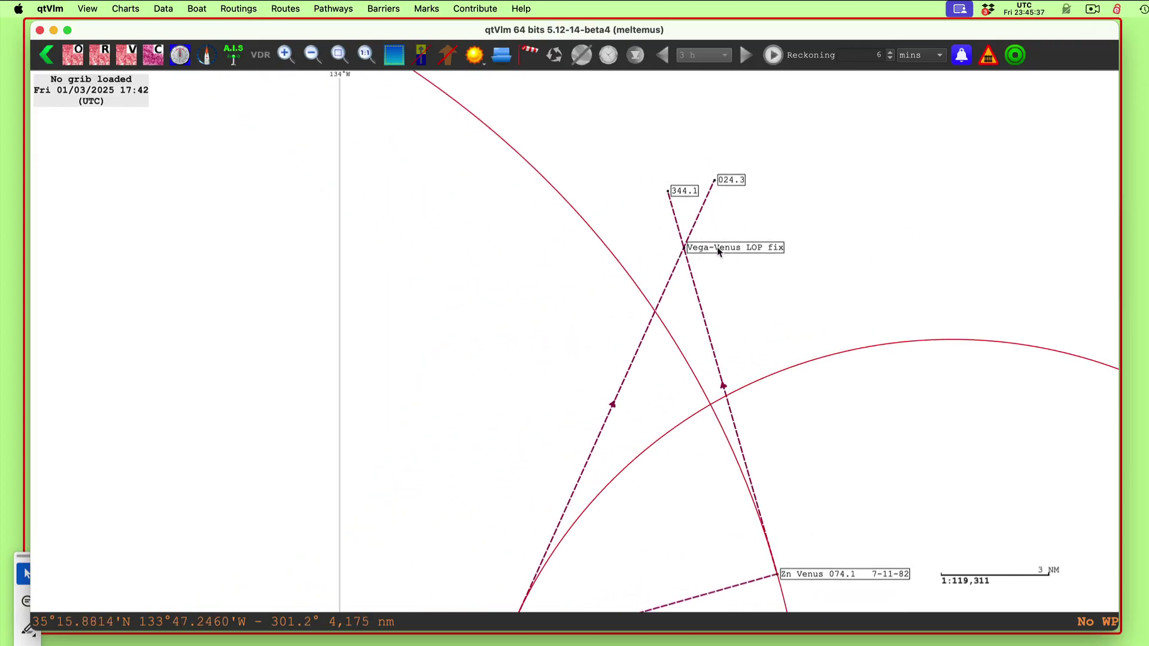
{"action": "mouse_move", "coordinate": [718, 250]}
{"action": "left_mouse_down"}
{"action": "mouse_move", "coordinate": [778, 249]}
{"action": "mouse_move", "coordinate": [762, 239]}
{"action": "mouse_move", "coordinate": [717, 250]}
{"action": "left_mouse_up"}
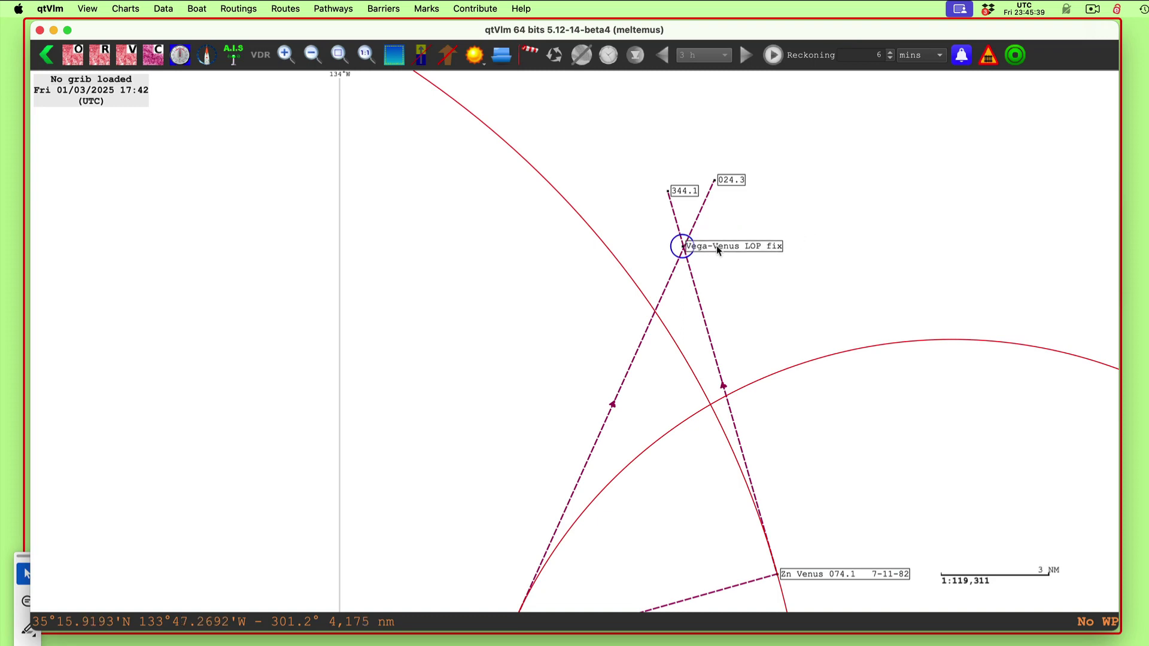
{"action": "scroll", "coordinate": [703, 294], "scroll_direction": "up", "scroll_amount": 2}
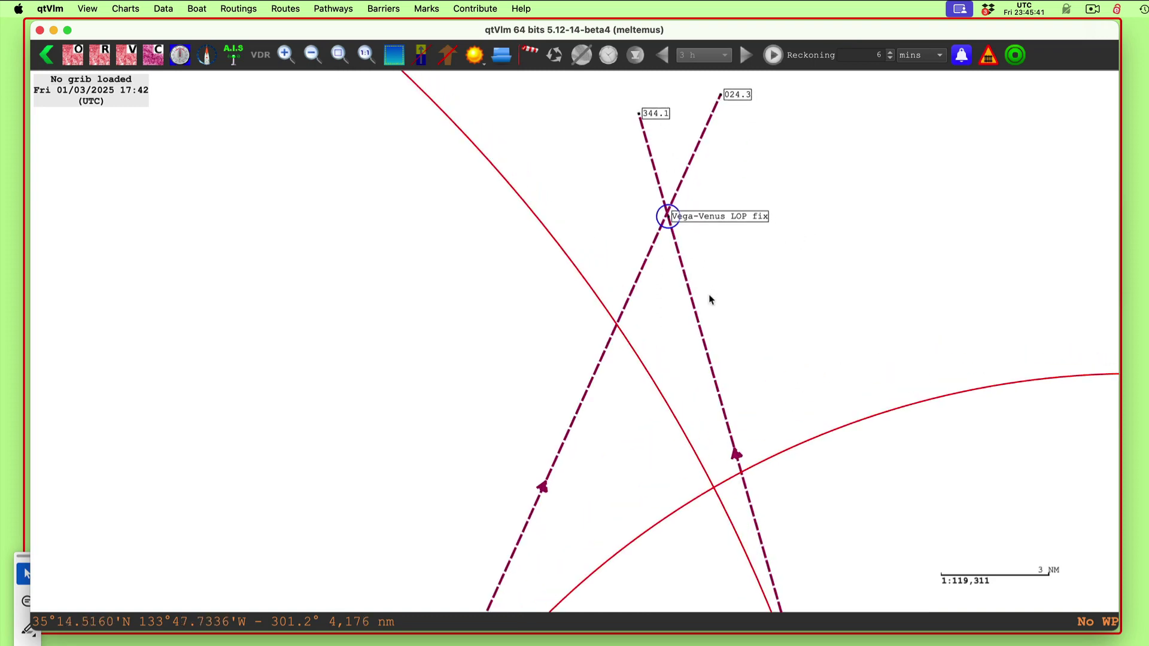
{"action": "scroll", "coordinate": [710, 299], "scroll_direction": "up", "scroll_amount": 1}
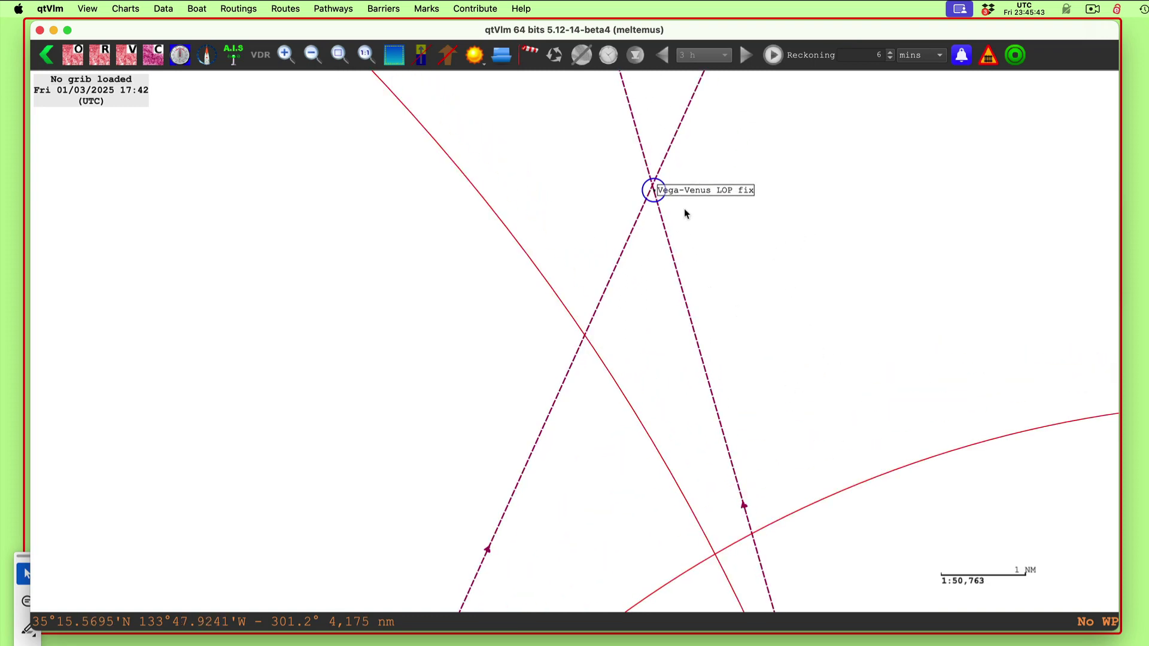
{"action": "right_click", "coordinate": [726, 236]}
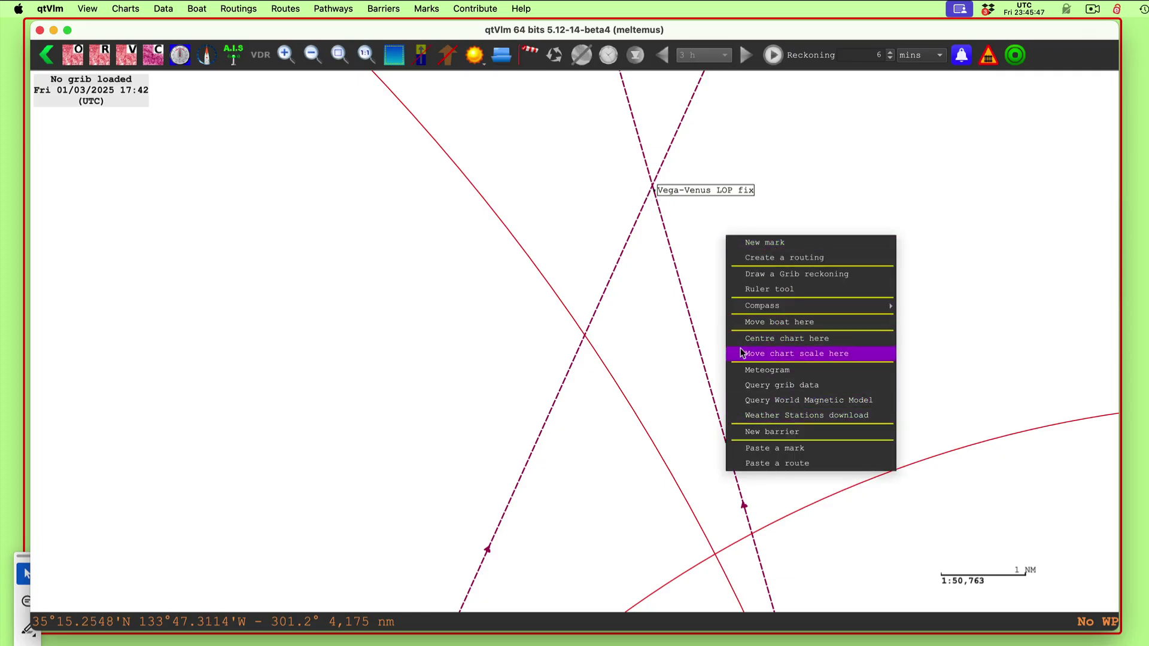
{"action": "left_click", "coordinate": [790, 353]}
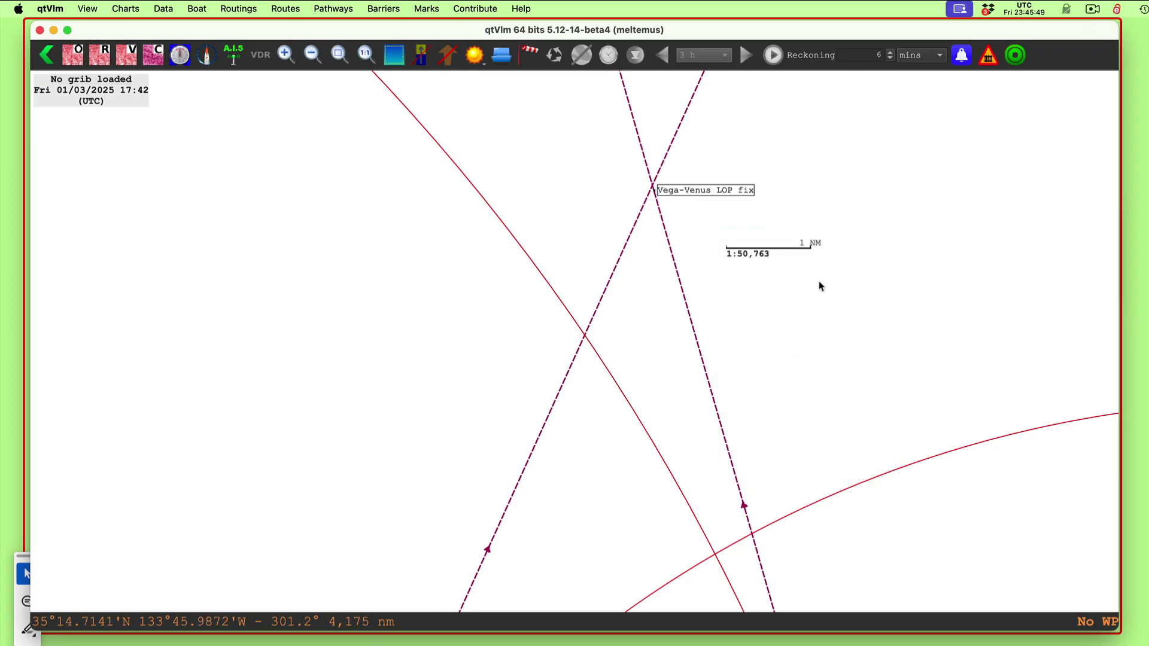
Drag the Vega-Venus LOP fix mark exactly onto the crossing of the two LOPs.
{"action": "scroll", "coordinate": [716, 248], "scroll_direction": "up", "scroll_amount": 3}
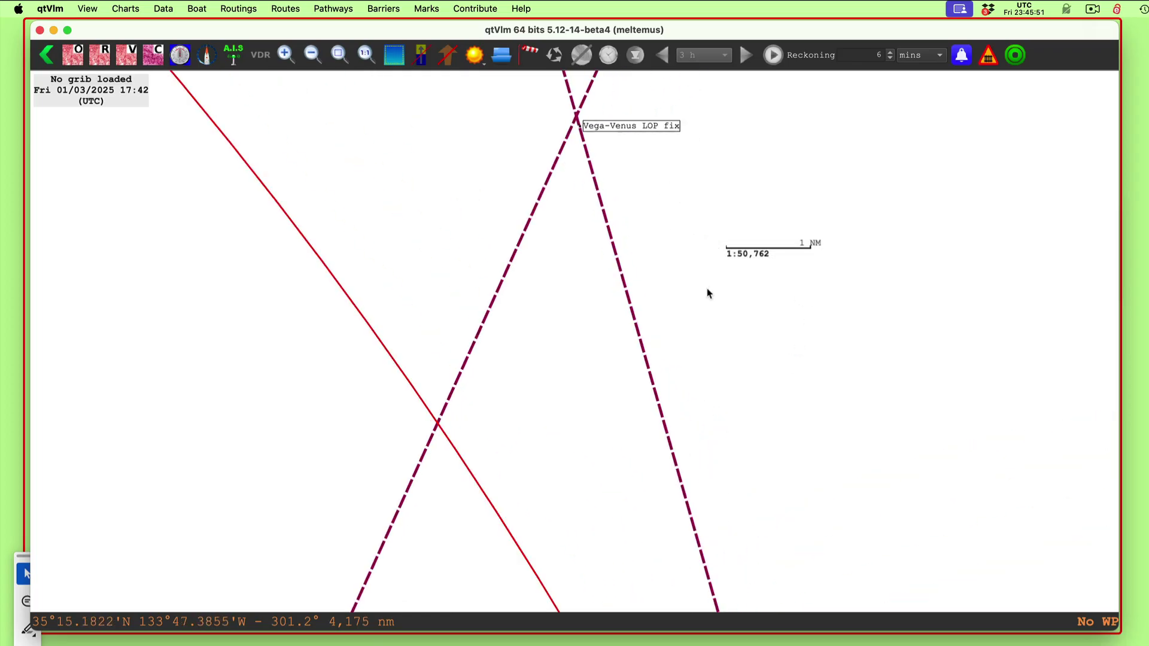
{"action": "scroll", "coordinate": [785, 377], "scroll_direction": "up", "scroll_amount": 3}
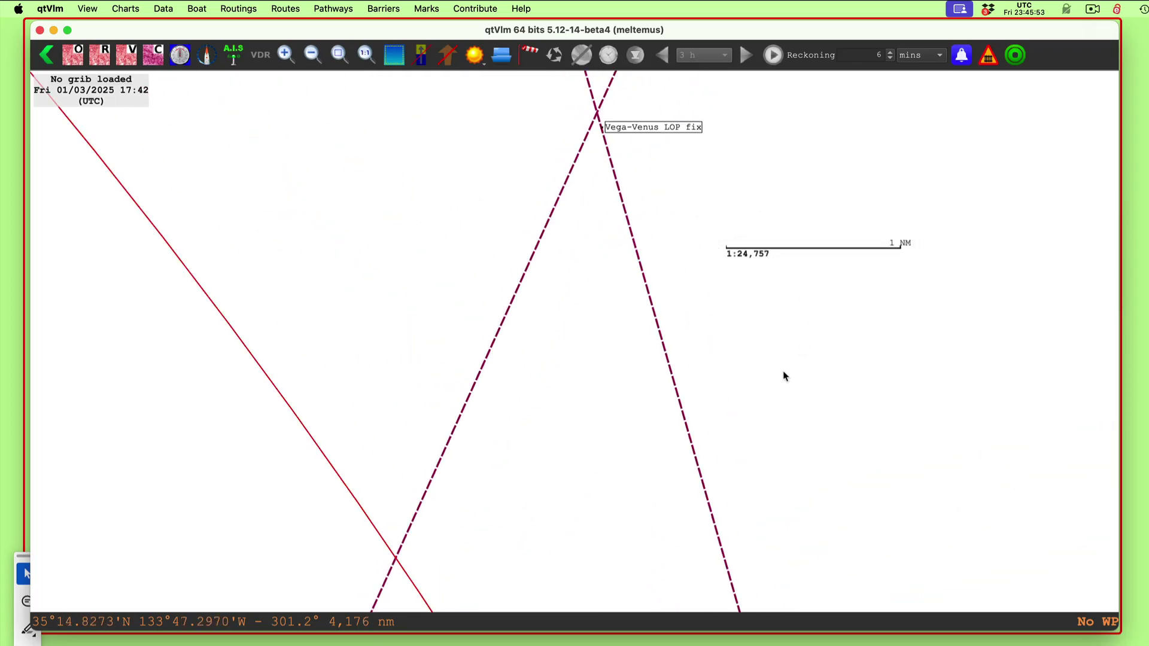
{"action": "left_click_drag", "start_coordinate": [854, 475], "coordinate": [882, 528]}
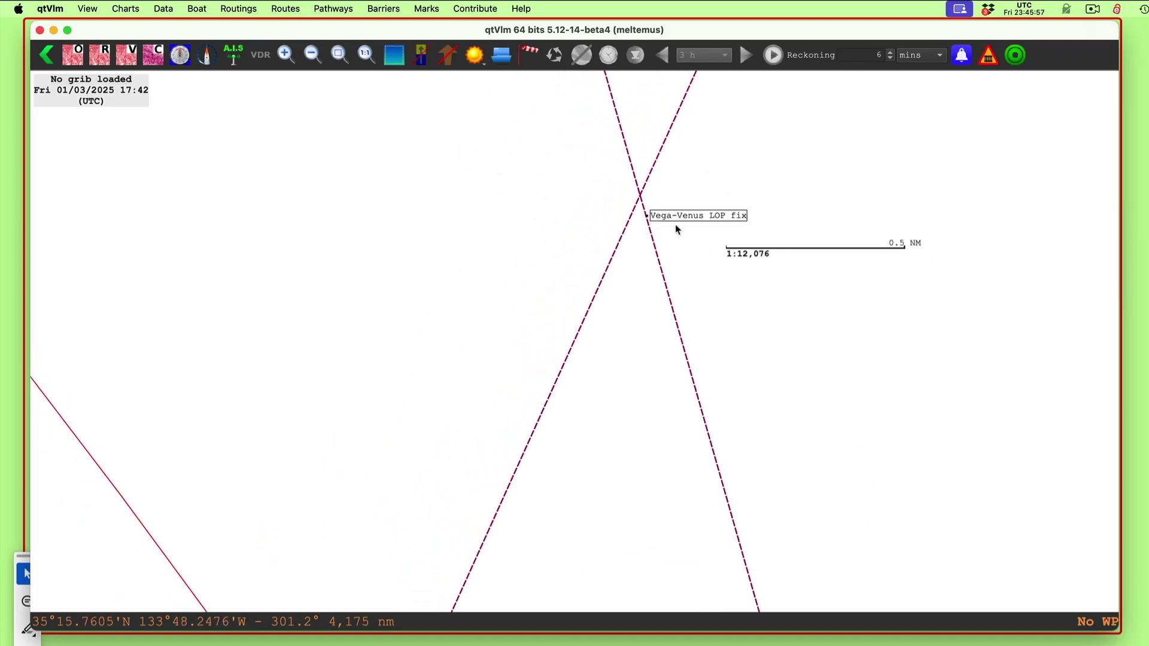
{"action": "left_click_drag", "start_coordinate": [677, 215], "coordinate": [670, 196]}
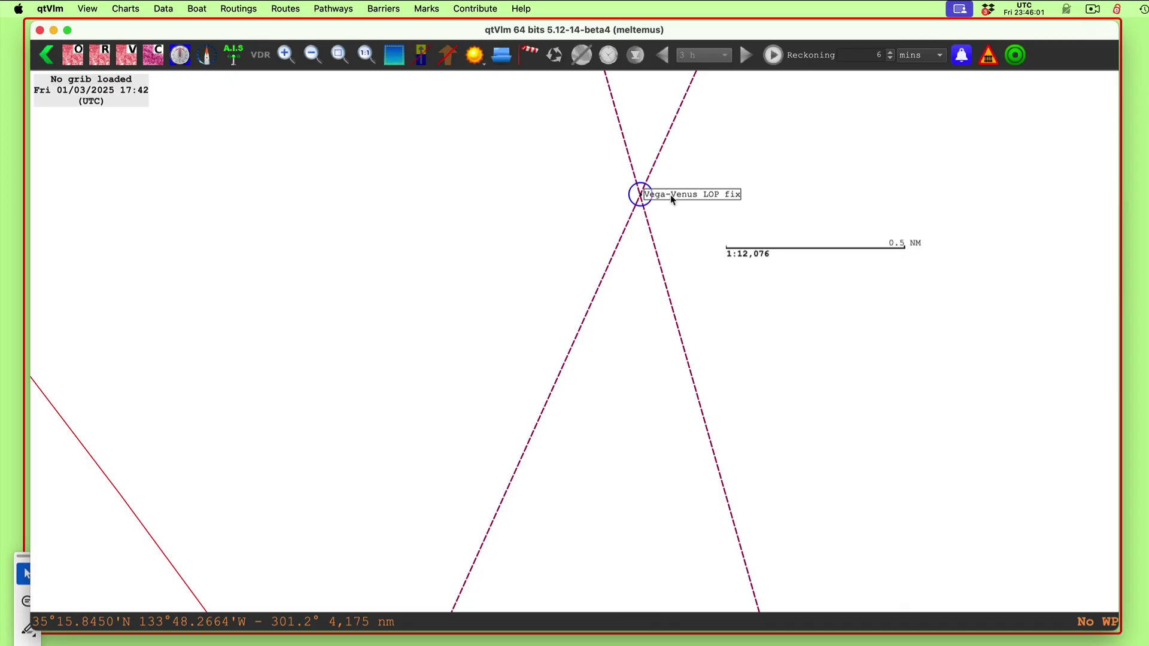
{"action": "left_click_drag", "start_coordinate": [670, 196], "coordinate": [849, 203]}
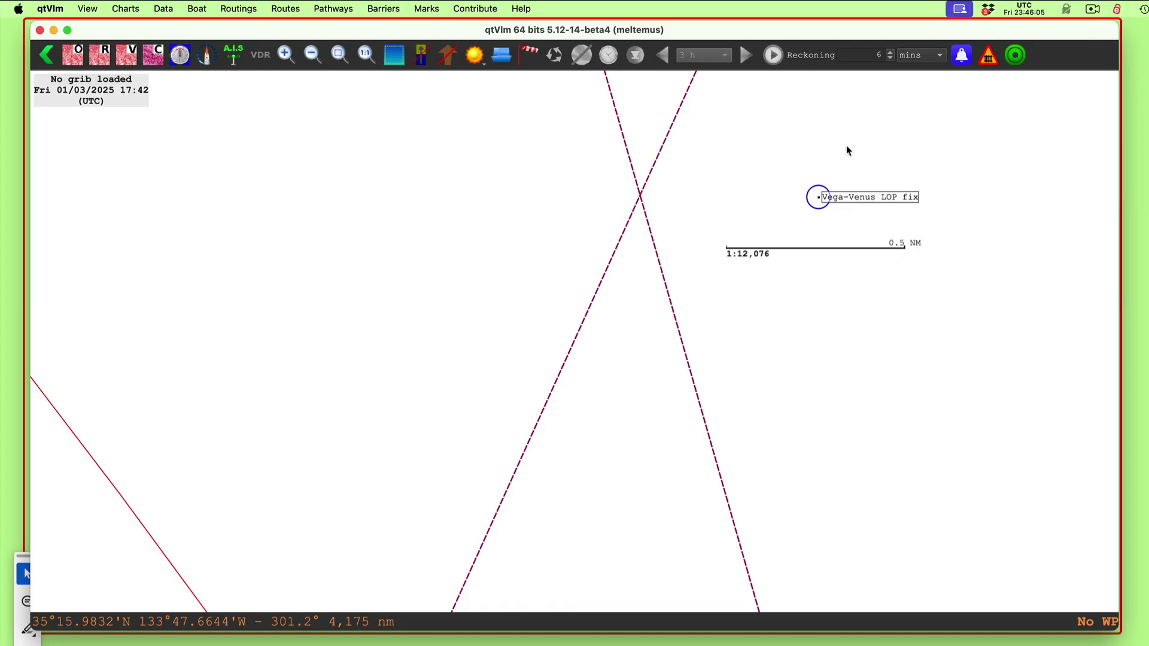
{"action": "left_click_drag", "start_coordinate": [874, 195], "coordinate": [697, 196]}
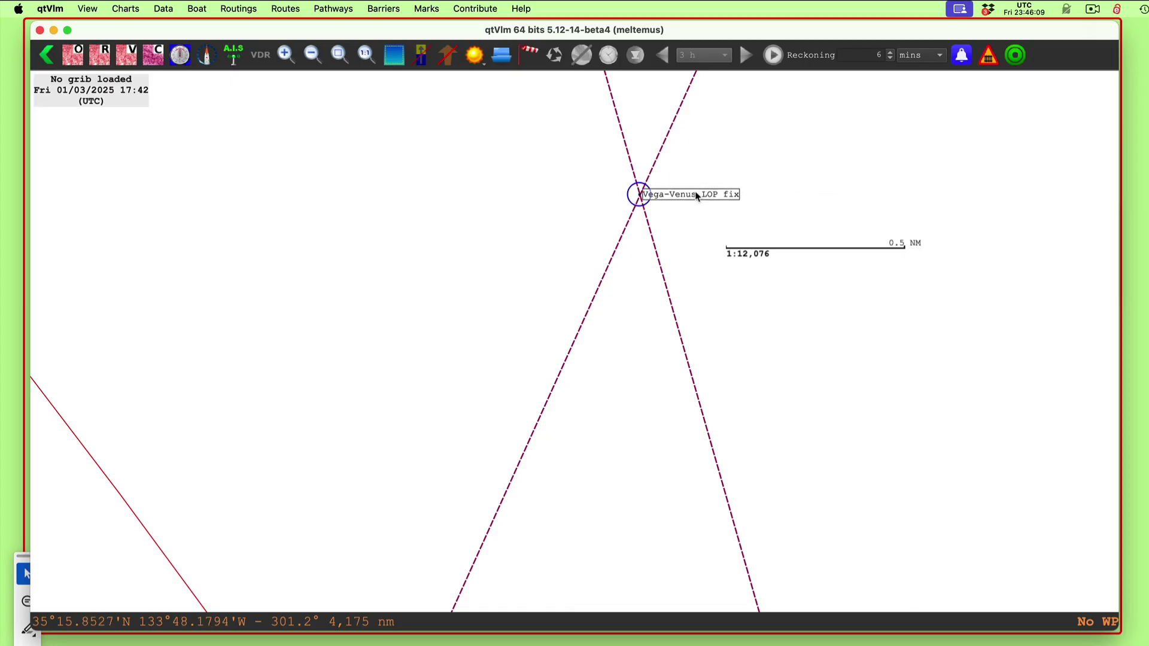
Open the fix mark's edit dialog, showing position 35° 15.844' N, 133° 48.373' W.
{"action": "right_click", "coordinate": [697, 196]}
{"action": "left_click", "coordinate": [739, 200]}
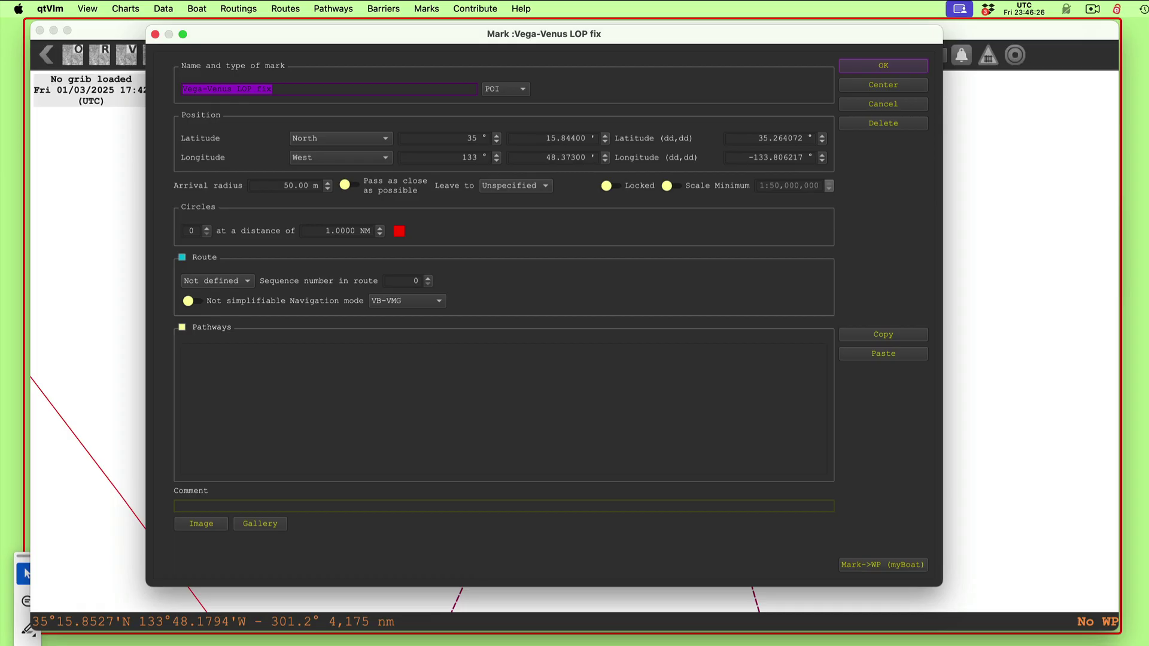
Compare against the Preview solution fix 35° 15.5'N, 133° 48.4'W, then close both Preview windows.
{"action": "key", "text": "super+Tab"}
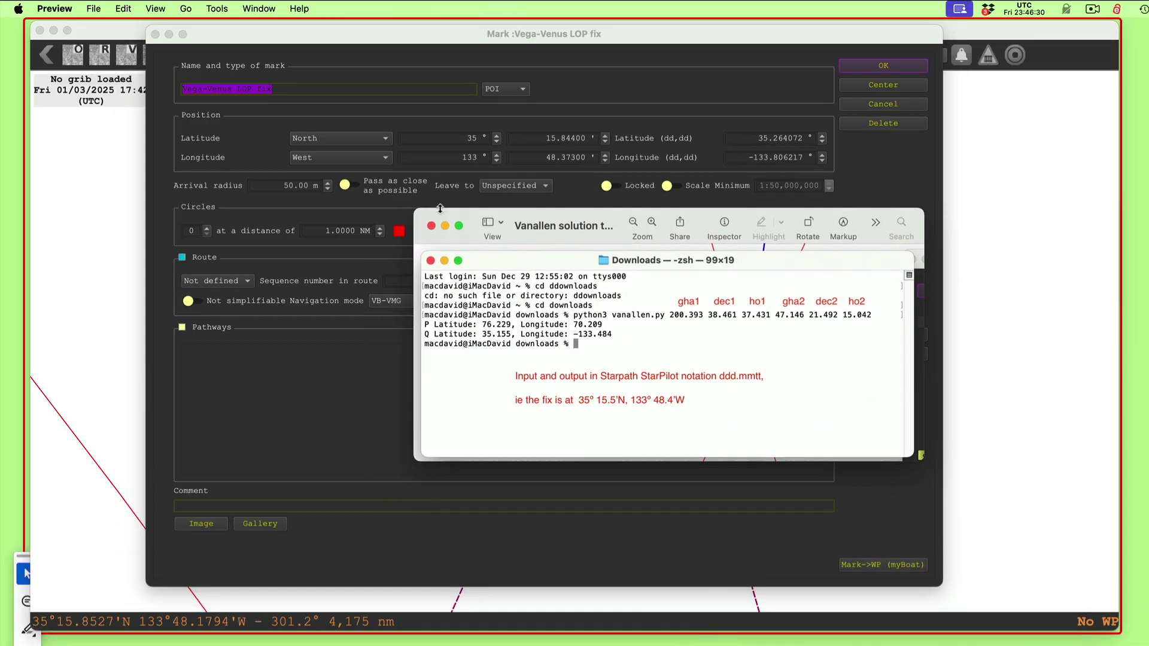
{"action": "left_click_drag", "start_coordinate": [440, 208], "coordinate": [439, 226]}
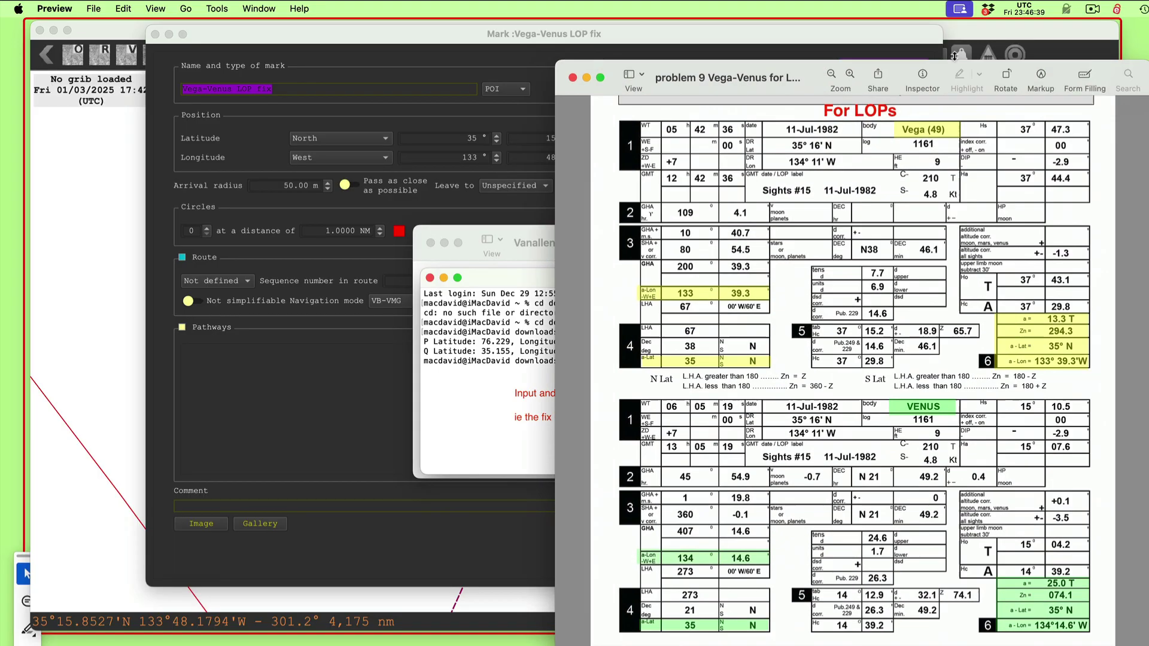
{"action": "key", "text": "super+w"}
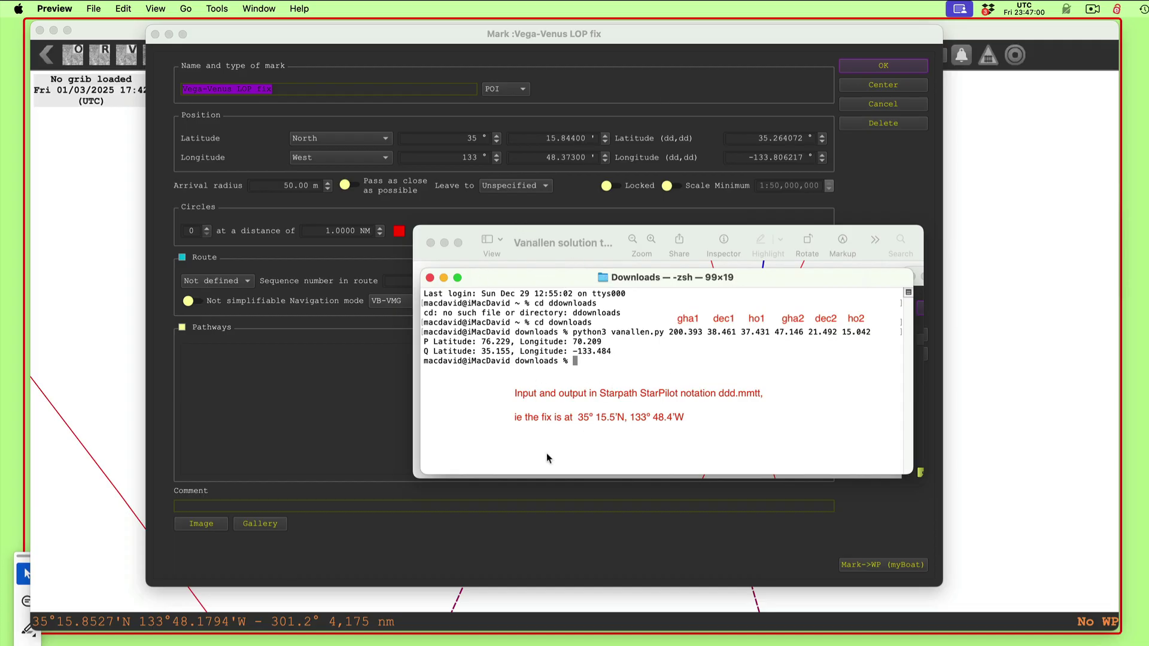
{"action": "key", "text": "super+w"}
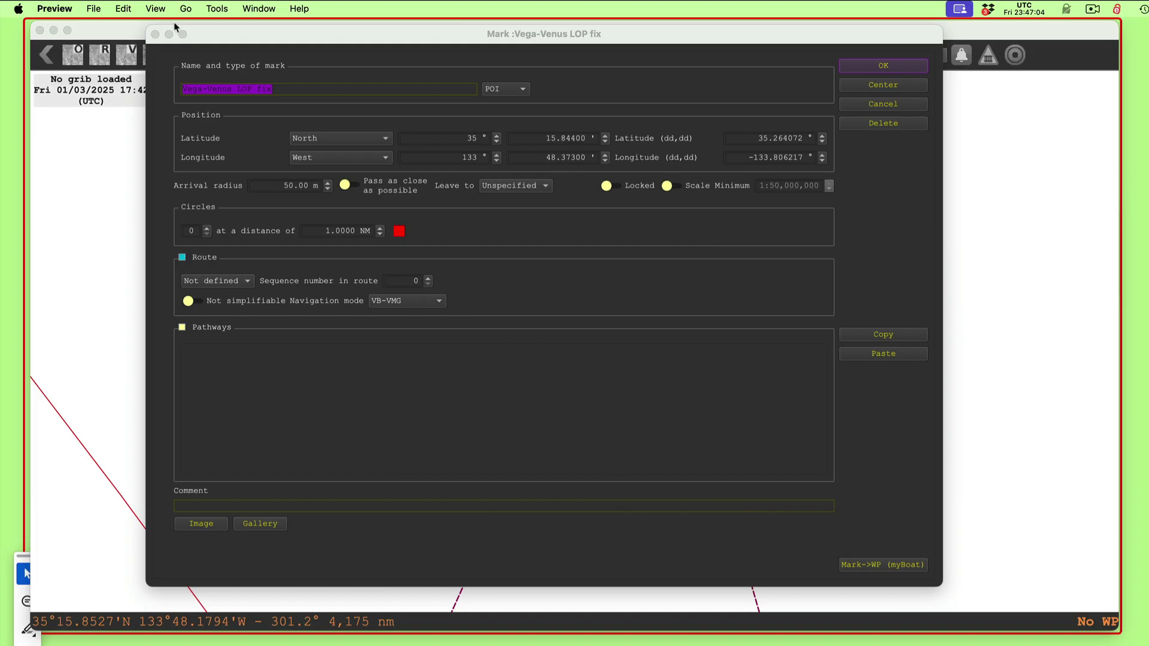
Close the fix mark's details and zoom out to show both AP circles, azimuth lines, LOPs and fix.
{"action": "left_click", "coordinate": [155, 34]}
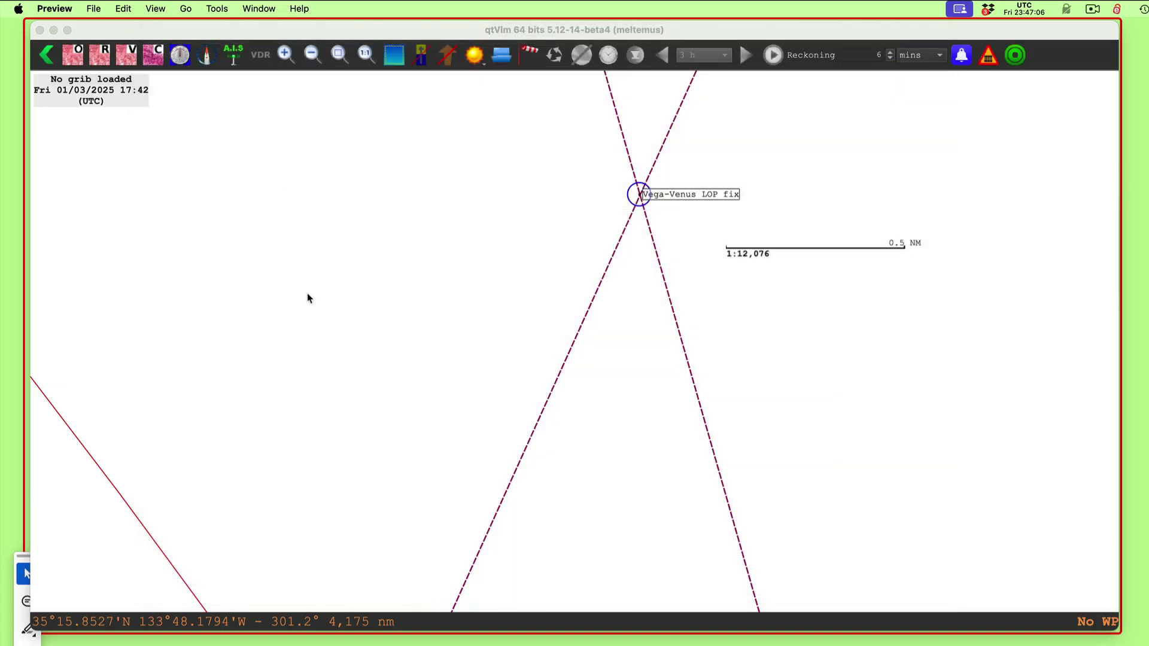
{"action": "scroll", "coordinate": [539, 457], "scroll_direction": "down", "scroll_amount": 5}
{"action": "left_click", "coordinate": [857, 447]}
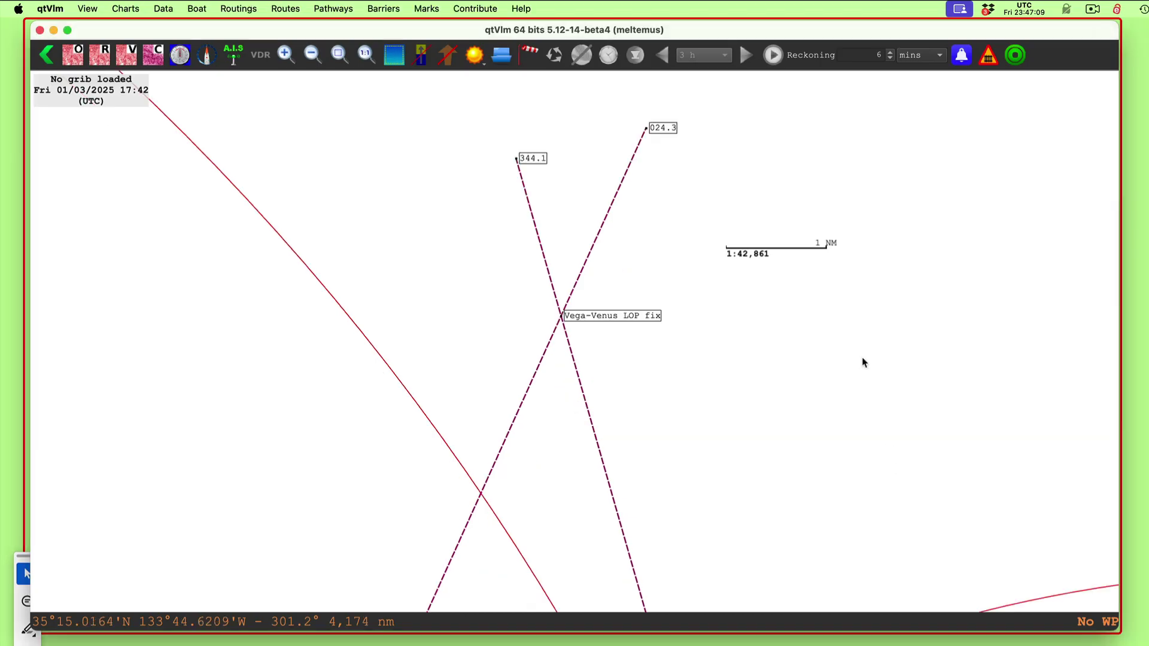
{"action": "scroll", "coordinate": [810, 389], "scroll_direction": "down", "scroll_amount": 4}
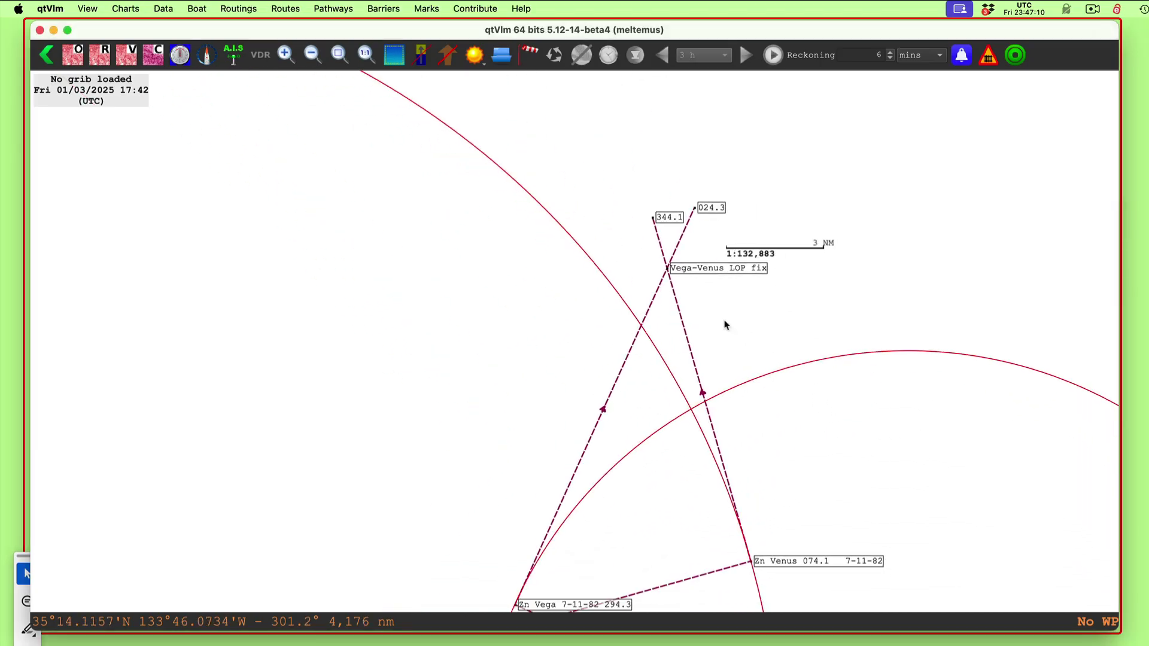
{"action": "scroll", "coordinate": [833, 408], "scroll_direction": "down", "scroll_amount": 3}
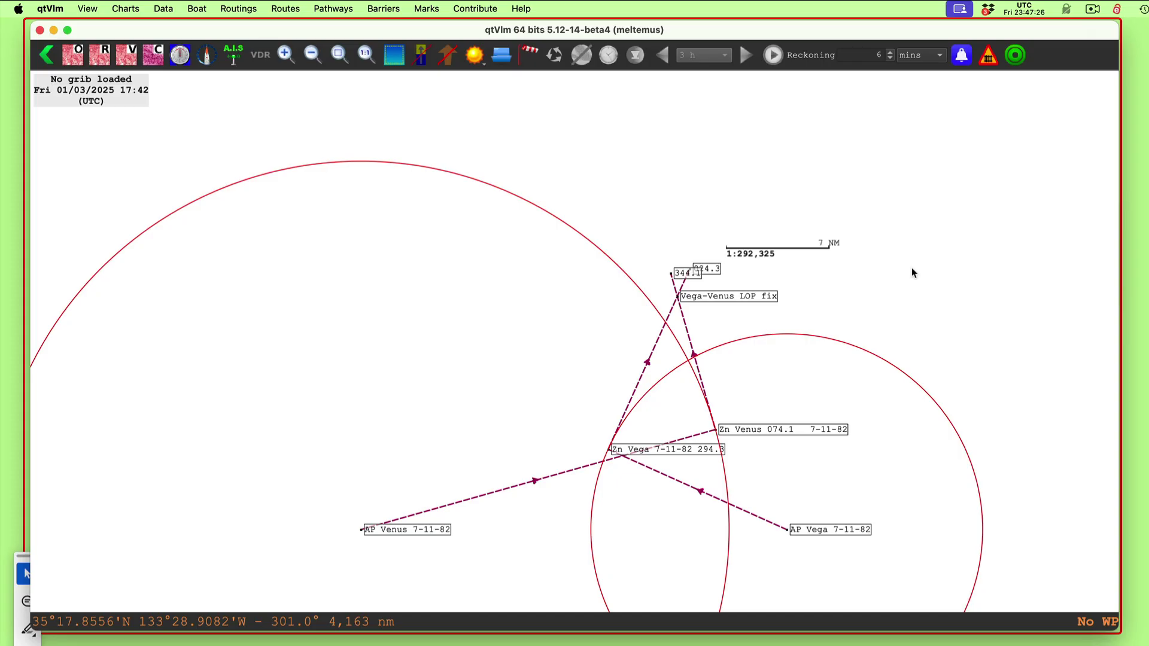
{"action": "scroll", "coordinate": [918, 280], "scroll_direction": "down", "scroll_amount": 1}
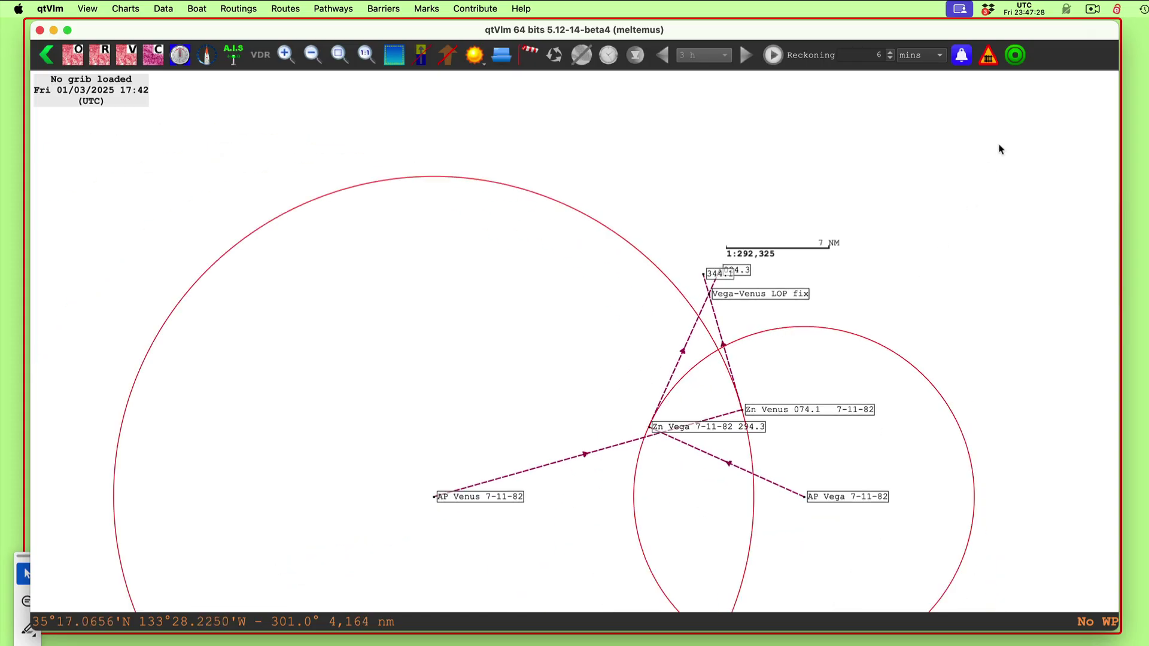
{"action": "scroll", "coordinate": [928, 177], "scroll_direction": "right", "scroll_amount": 2}
{"action": "scroll", "coordinate": [954, 267], "scroll_direction": "down", "scroll_amount": 1}
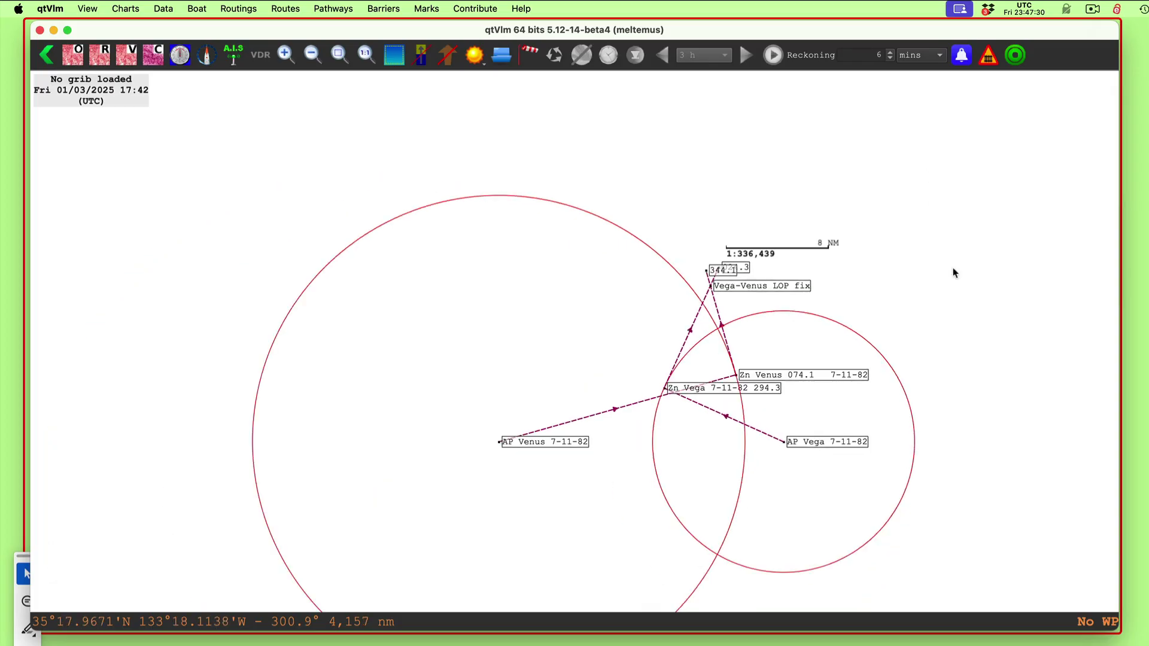
{"action": "scroll", "coordinate": [954, 273], "scroll_direction": "down", "scroll_amount": 1}
{"action": "left_click_drag", "start_coordinate": [990, 159], "coordinate": [898, 213]}
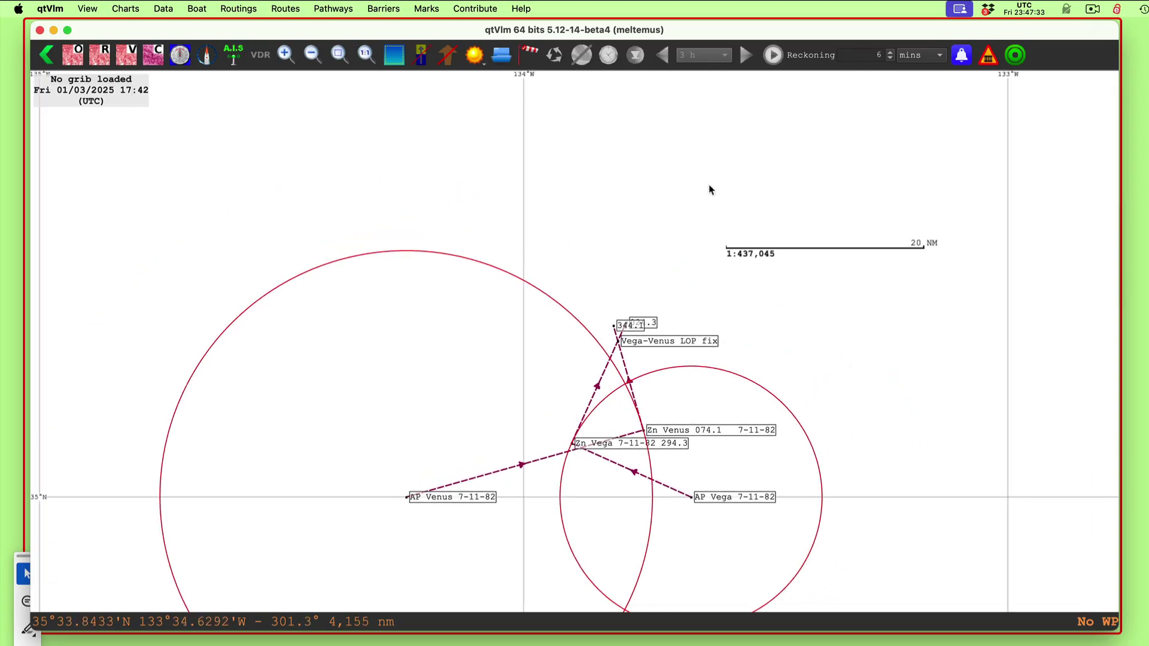